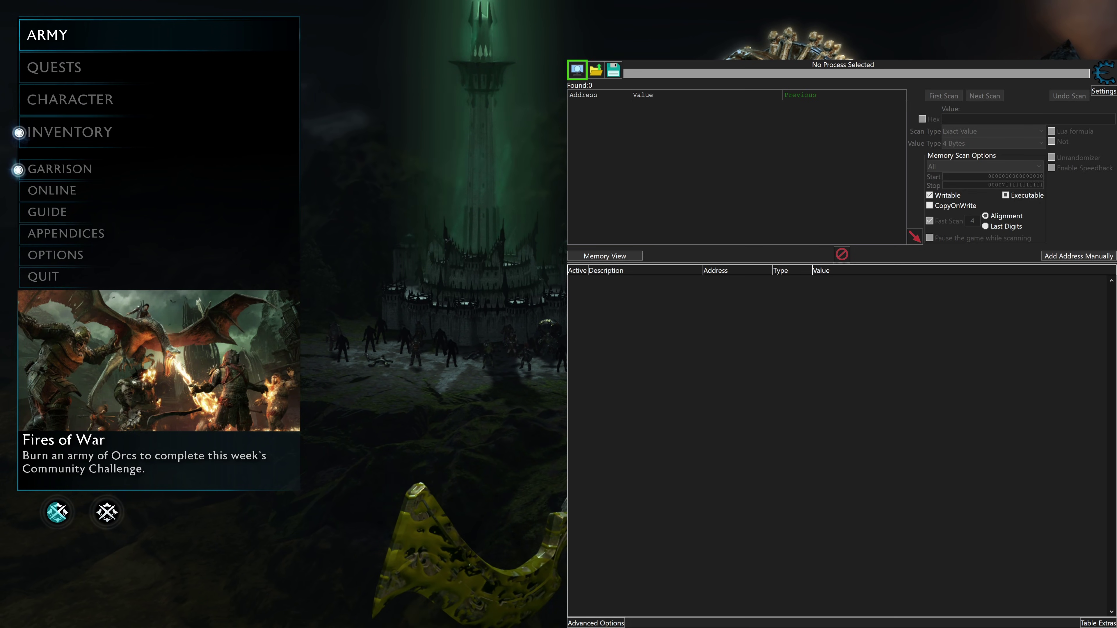
- Highlight Inventory in the game's pause menu
{"action": "key", "text": "Down"}
{"action": "key", "text": "Down"}
{"action": "key", "text": "Down"}
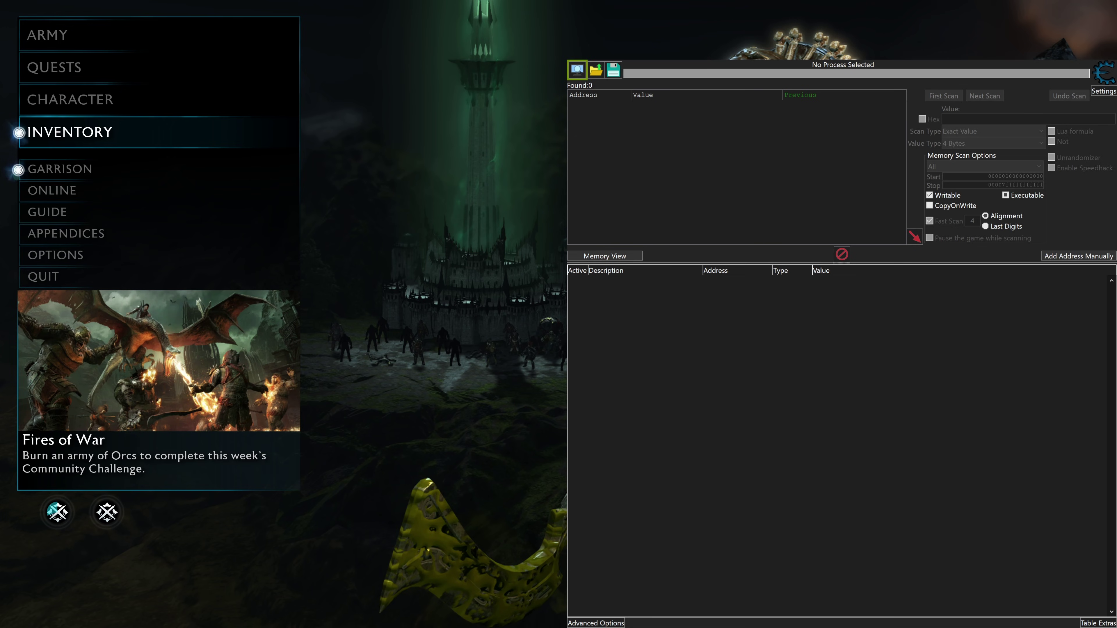
- Attach Cheat Engine to the Middle-earth: Shadow of War process and load the cheat table ShadowOfWar_SeiKur0_v21.CT
{"action": "left_click", "coordinate": [577, 70]}
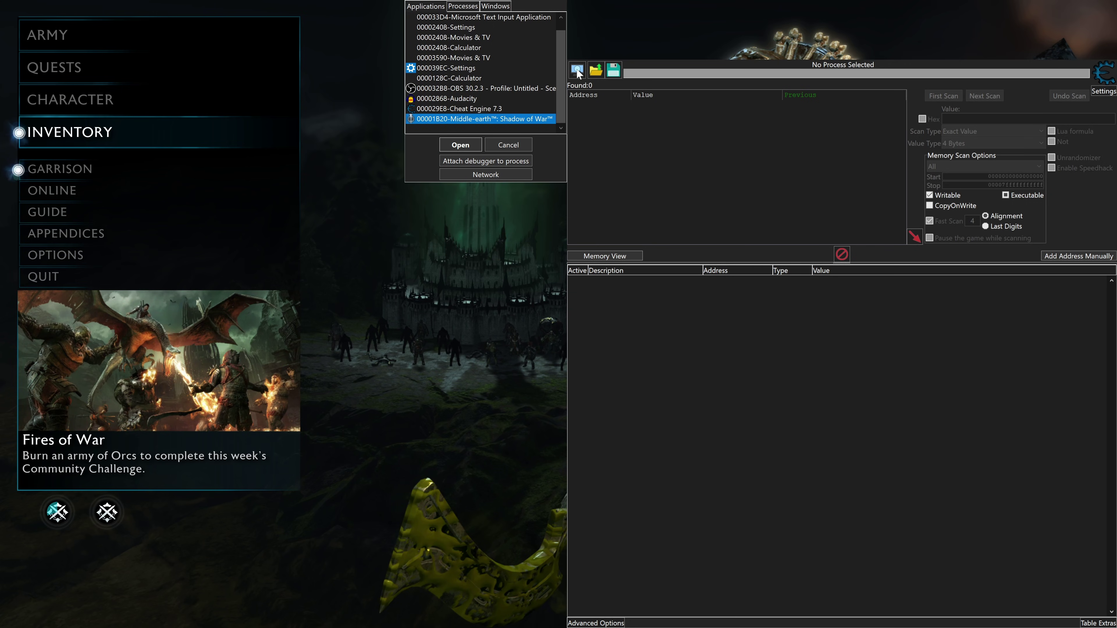
{"action": "left_click", "coordinate": [460, 145]}
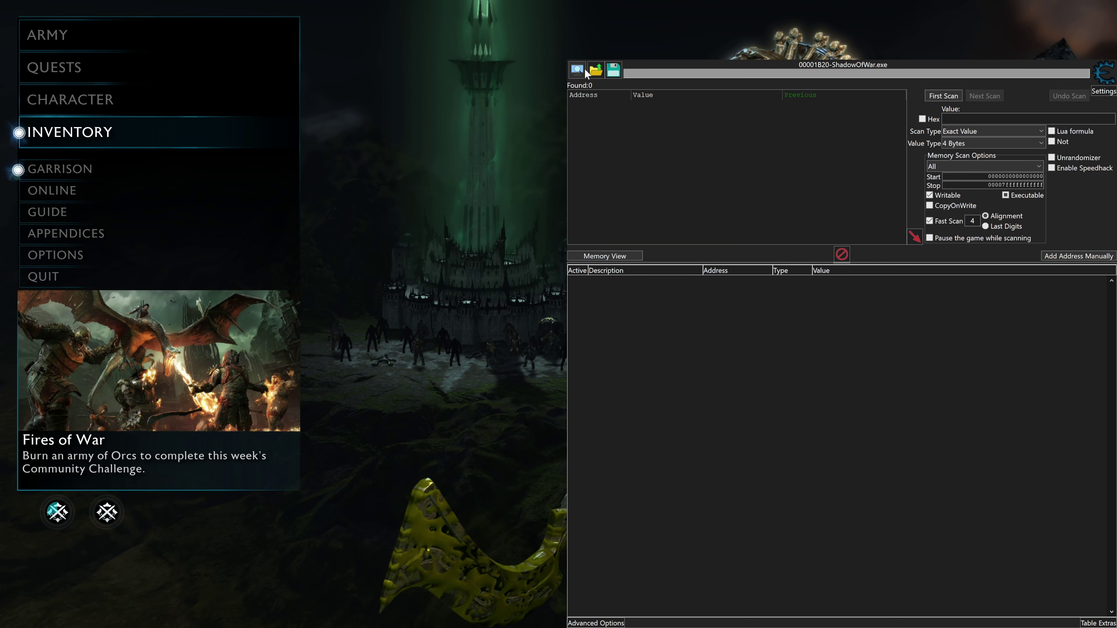
{"action": "left_click", "coordinate": [594, 69]}
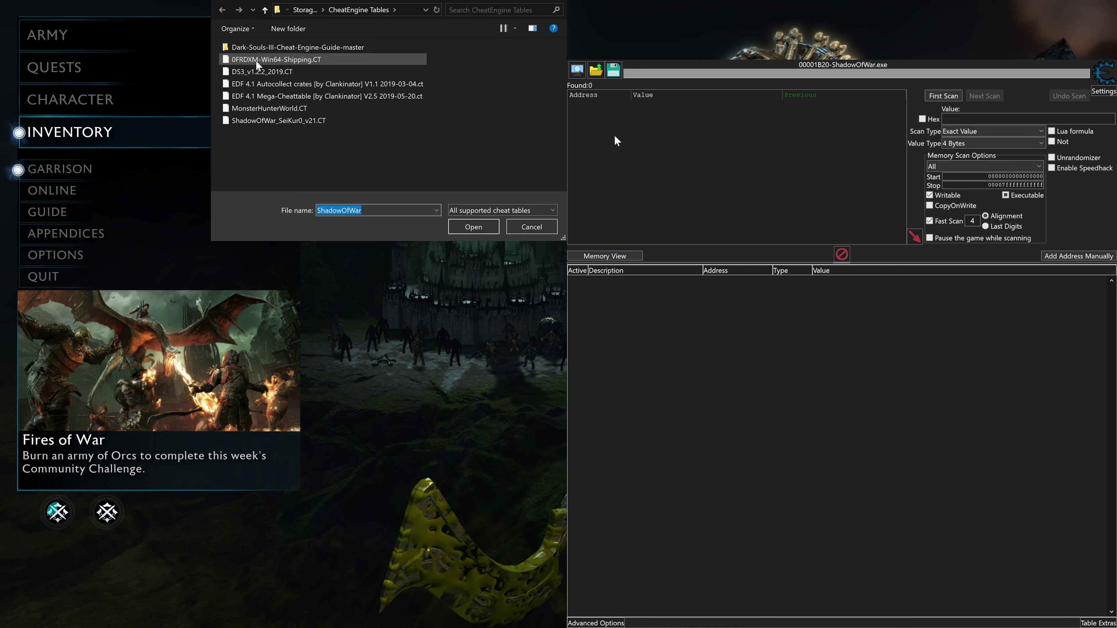
{"action": "left_click", "coordinate": [260, 121]}
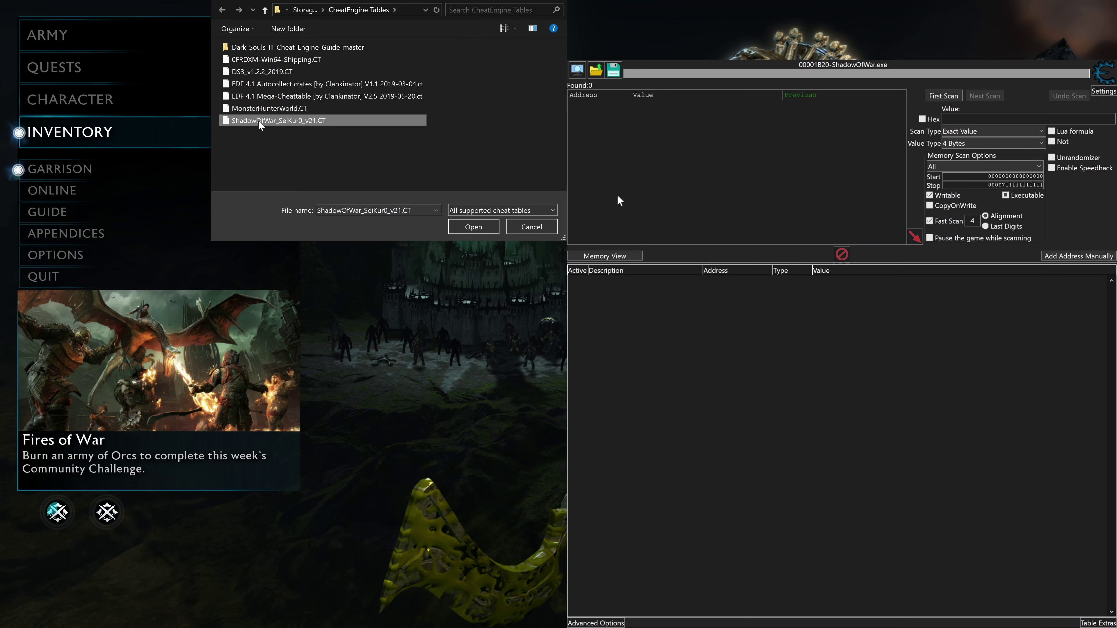
{"action": "left_click", "coordinate": [468, 227]}
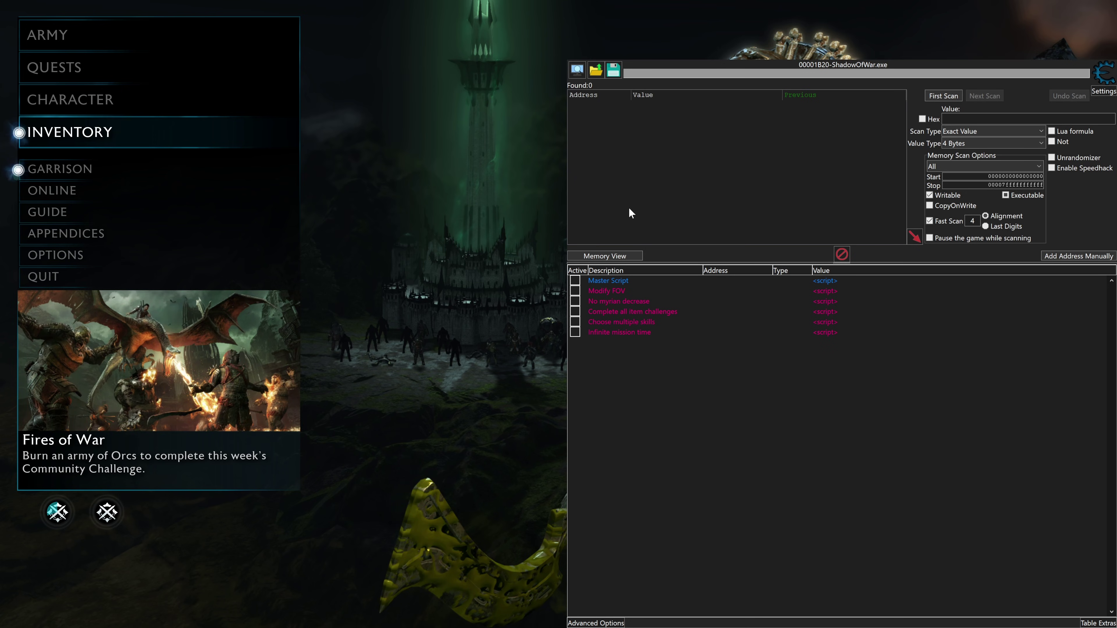
- Activate the Master Script and its nested Epic/Legendary Uruks drop specific item script
{"action": "left_click", "coordinate": [574, 281]}
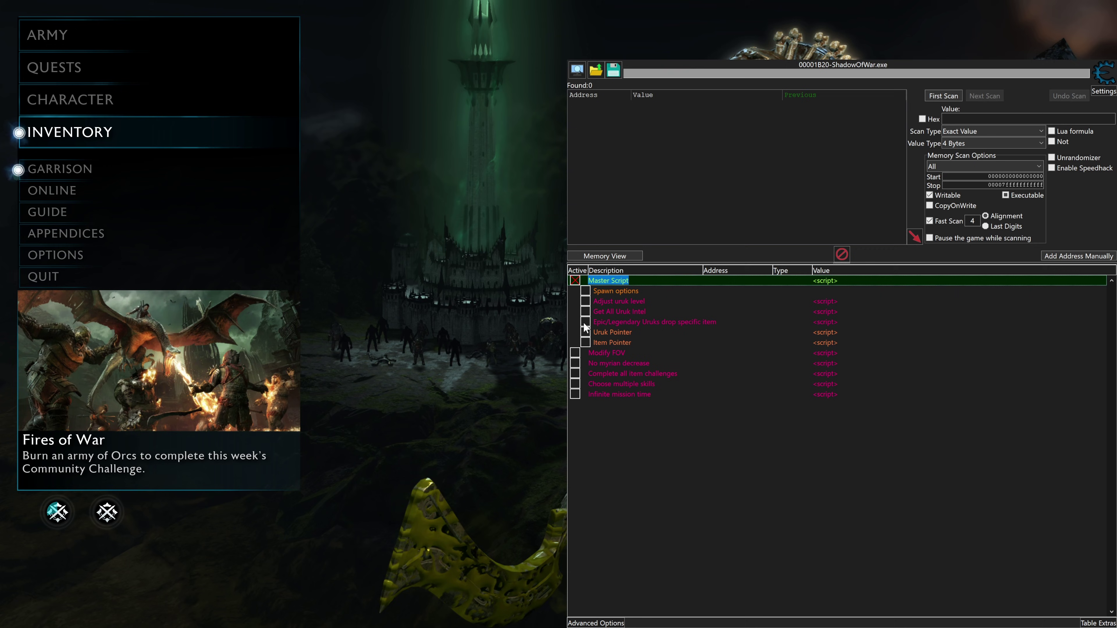
{"action": "left_click", "coordinate": [596, 322]}
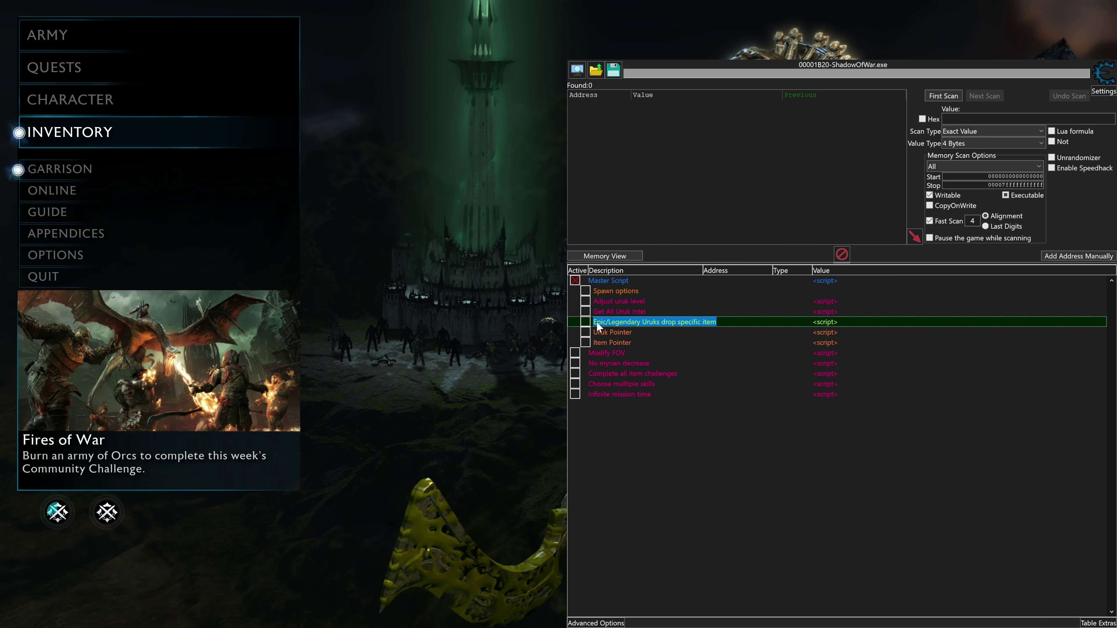
{"action": "left_click", "coordinate": [618, 341]}
{"action": "left_click", "coordinate": [621, 323]}
{"action": "left_click", "coordinate": [620, 342]}
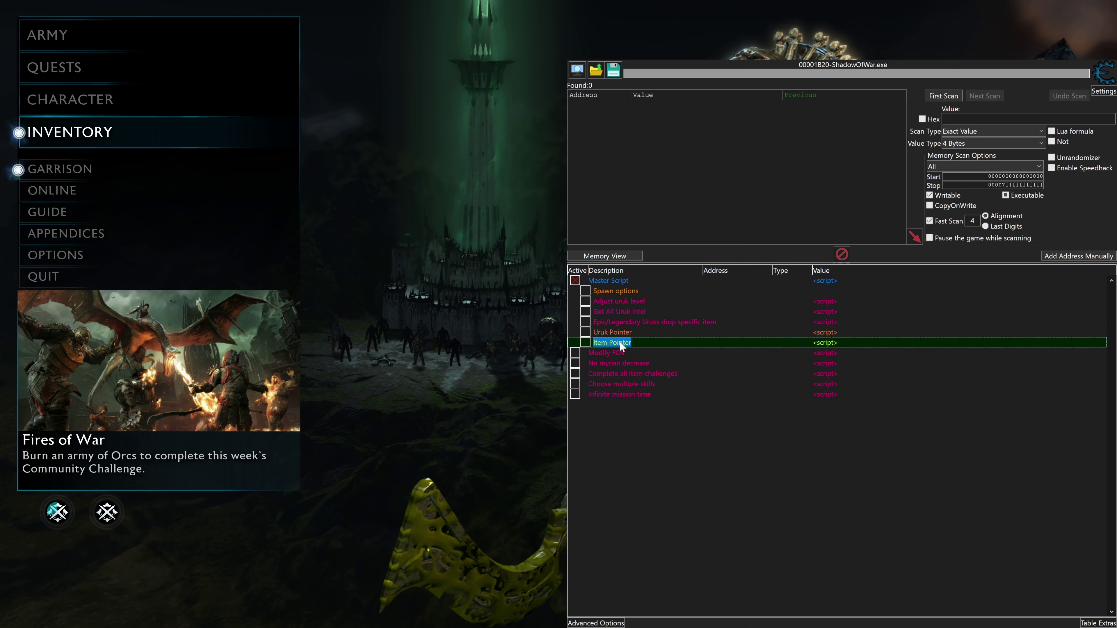
{"action": "left_click", "coordinate": [606, 321]}
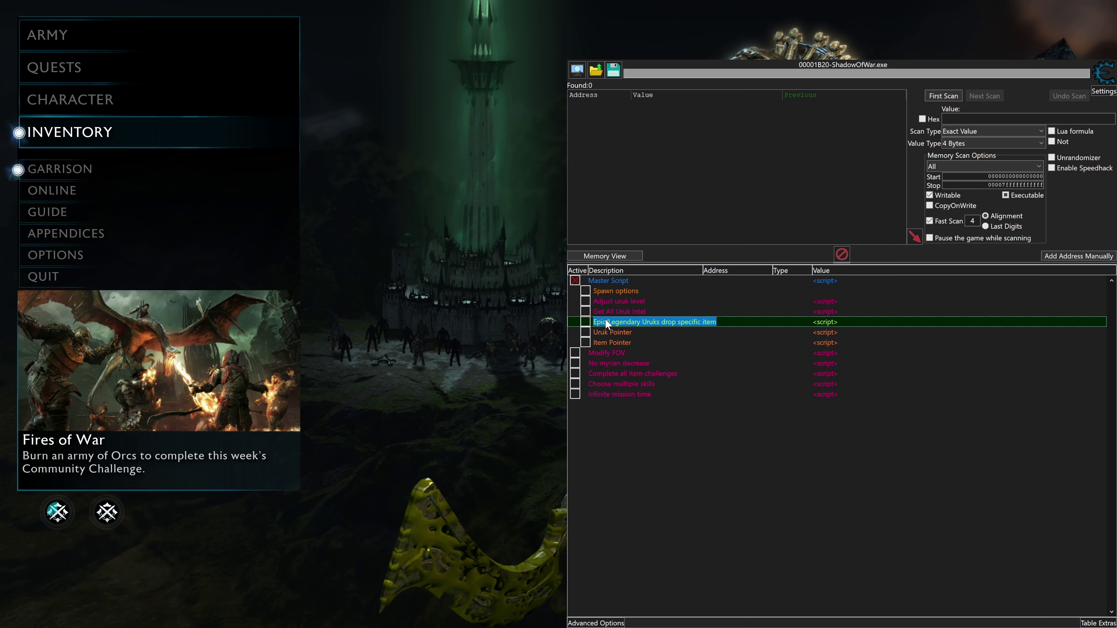
{"action": "left_click", "coordinate": [585, 322]}
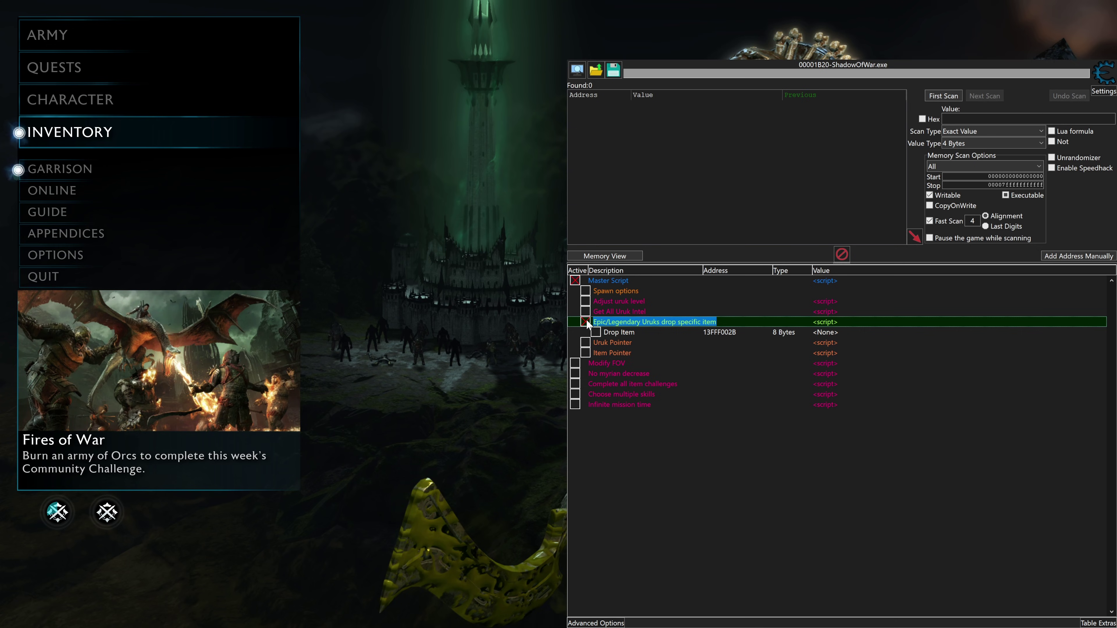
- Open the Drop Item value for editing and look through the available item codes, from swords and daggers to rings
{"action": "left_click", "coordinate": [612, 333]}
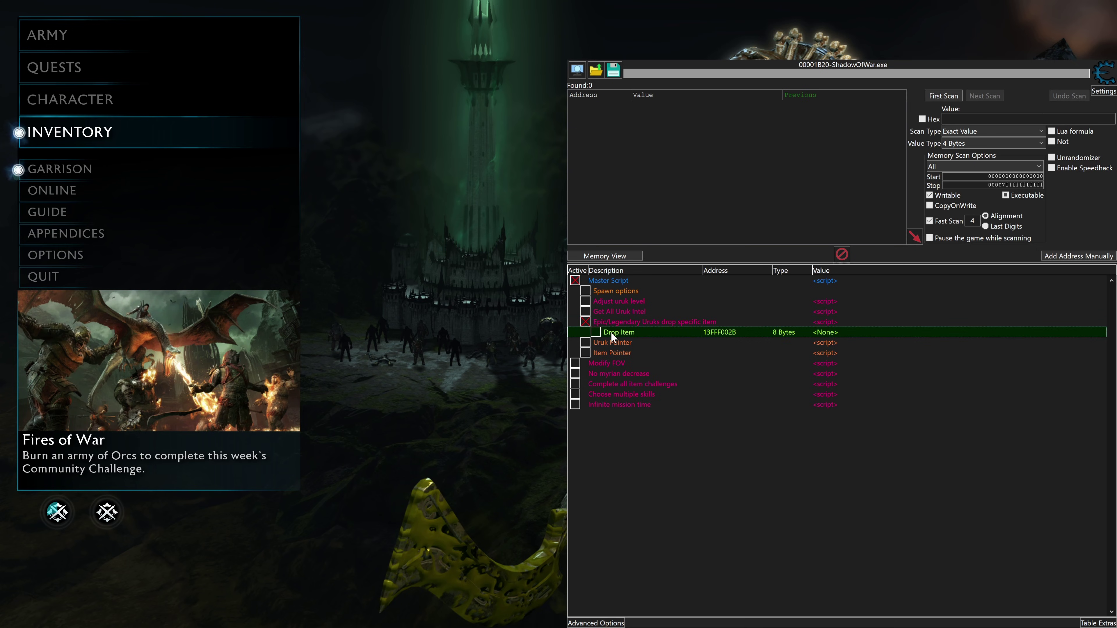
{"action": "double_click", "coordinate": [821, 331]}
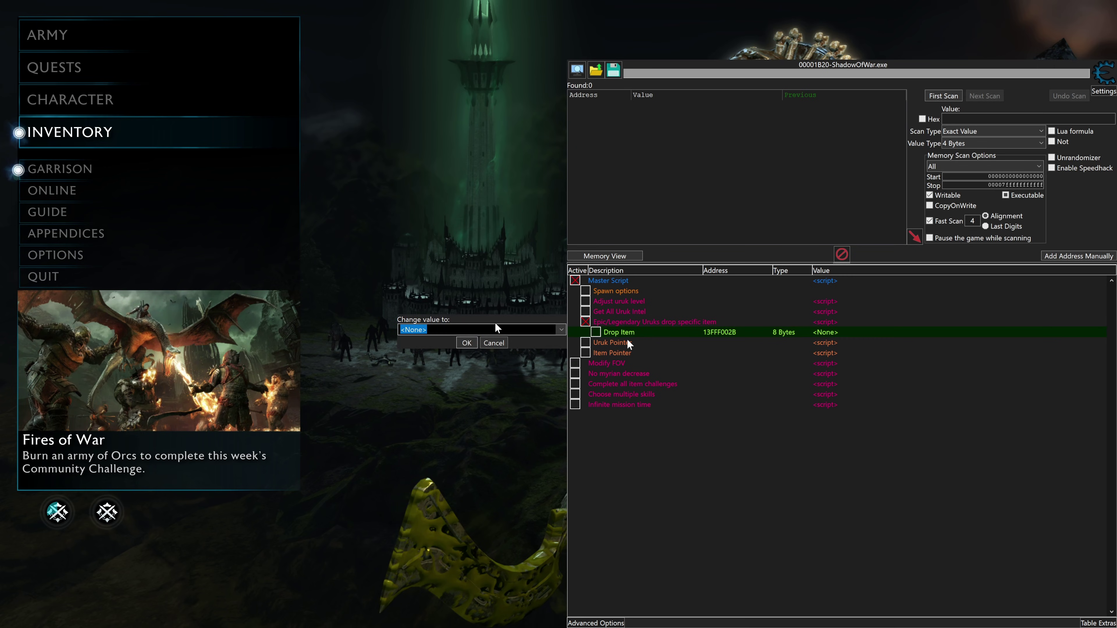
{"action": "scroll", "coordinate": [547, 327], "scroll_direction": "down", "scroll_amount": 5}
{"action": "scroll", "coordinate": [547, 327], "scroll_direction": "down", "scroll_amount": 5}
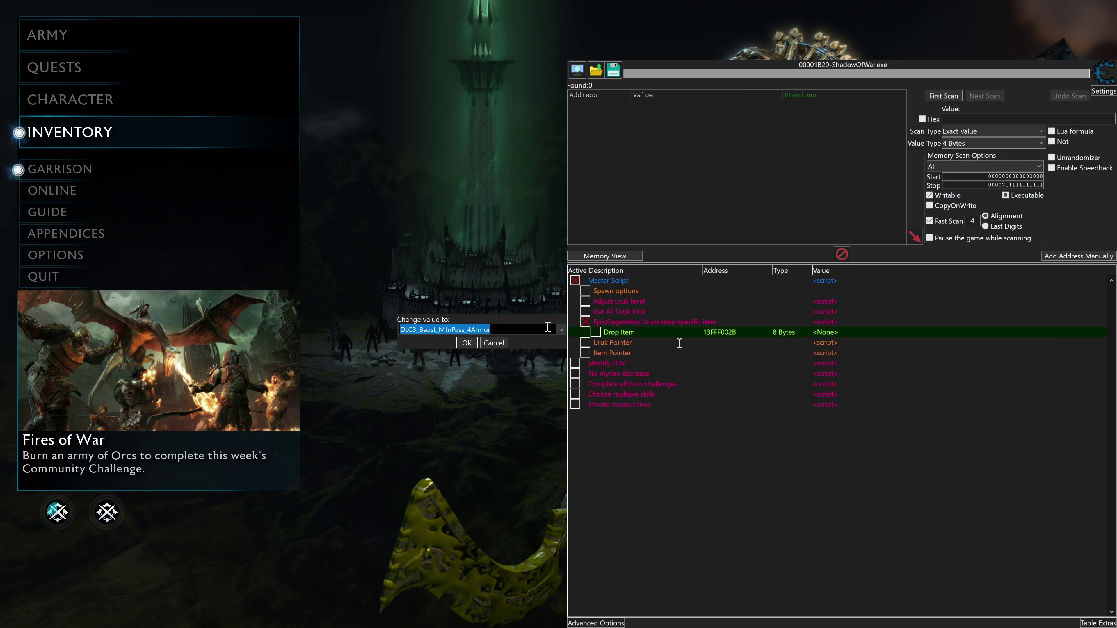
{"action": "scroll", "coordinate": [547, 326], "scroll_direction": "up", "scroll_amount": 5}
{"action": "scroll", "coordinate": [540, 329], "scroll_direction": "down", "scroll_amount": 3}
{"action": "scroll", "coordinate": [504, 328], "scroll_direction": "down", "scroll_amount": 2}
{"action": "scroll", "coordinate": [504, 328], "scroll_direction": "down", "scroll_amount": 2}
{"action": "scroll", "coordinate": [504, 328], "scroll_direction": "down", "scroll_amount": 3}
{"action": "scroll", "coordinate": [496, 326], "scroll_direction": "down", "scroll_amount": 4}
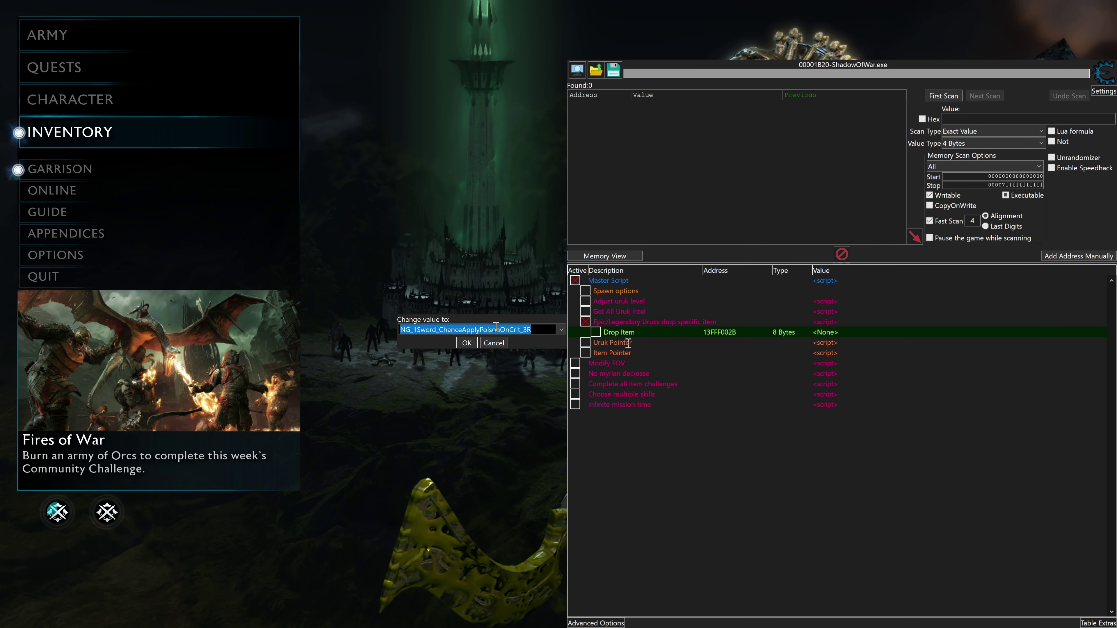
{"action": "scroll", "coordinate": [496, 326], "scroll_direction": "down", "scroll_amount": 4}
{"action": "scroll", "coordinate": [493, 328], "scroll_direction": "down", "scroll_amount": 3}
{"action": "scroll", "coordinate": [490, 332], "scroll_direction": "down", "scroll_amount": 5}
{"action": "scroll", "coordinate": [490, 331], "scroll_direction": "down", "scroll_amount": 5}
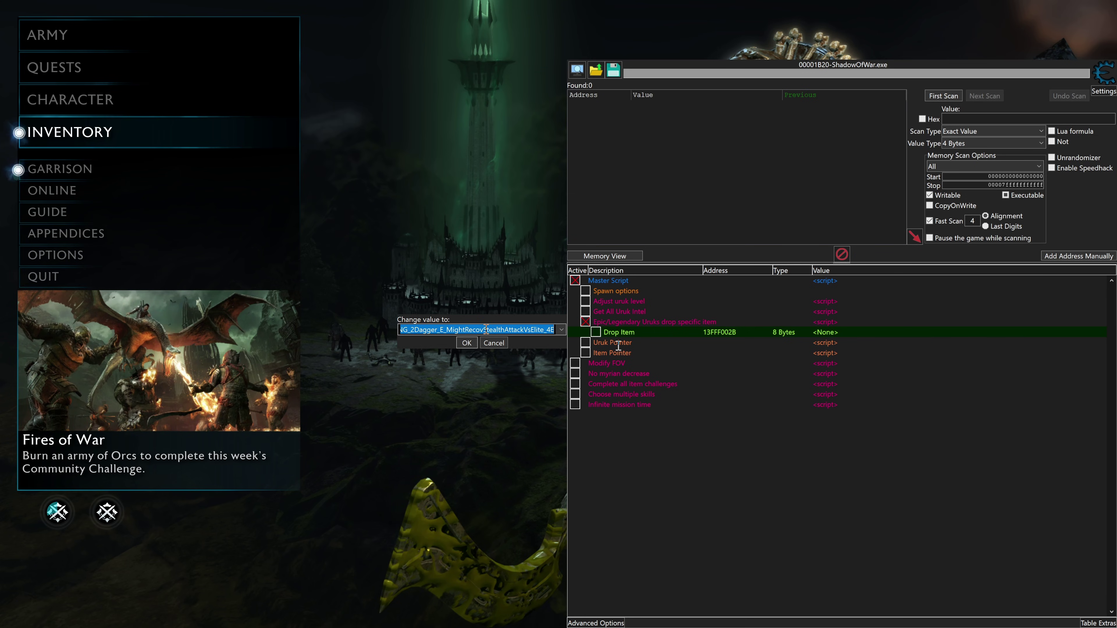
{"action": "scroll", "coordinate": [485, 328], "scroll_direction": "down", "scroll_amount": 8}
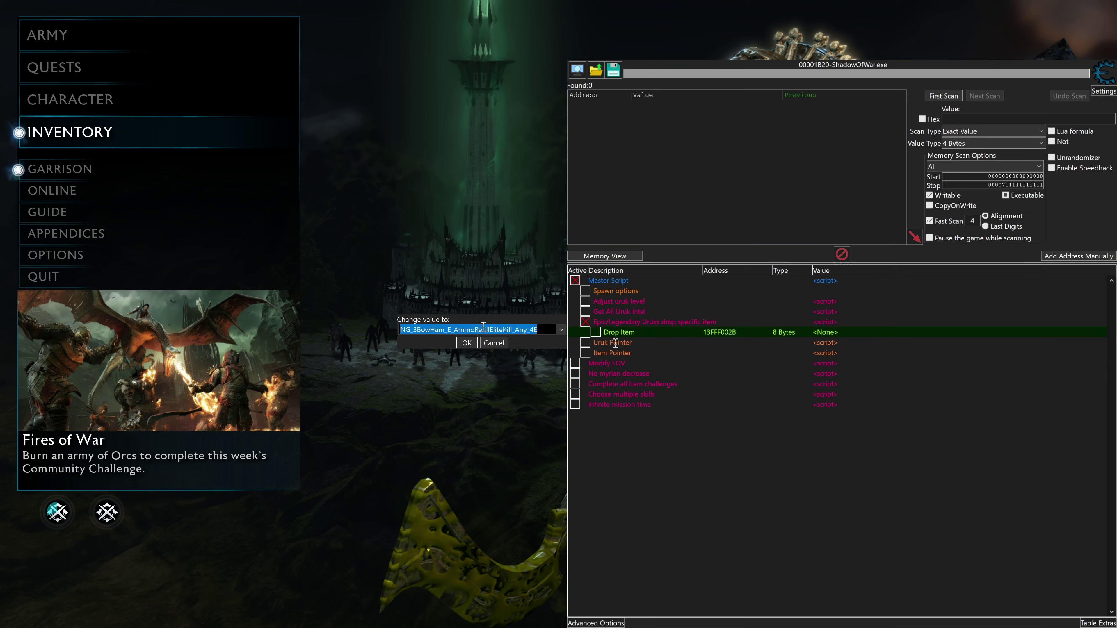
{"action": "scroll", "coordinate": [483, 328], "scroll_direction": "down", "scroll_amount": 6}
{"action": "scroll", "coordinate": [479, 328], "scroll_direction": "down", "scroll_amount": 2}
{"action": "scroll", "coordinate": [476, 328], "scroll_direction": "down", "scroll_amount": 5}
{"action": "scroll", "coordinate": [475, 330], "scroll_direction": "down", "scroll_amount": 1}
{"action": "scroll", "coordinate": [475, 329], "scroll_direction": "down", "scroll_amount": 5}
{"action": "scroll", "coordinate": [471, 328], "scroll_direction": "down", "scroll_amount": 4}
{"action": "scroll", "coordinate": [467, 328], "scroll_direction": "down", "scroll_amount": 5}
{"action": "scroll", "coordinate": [466, 330], "scroll_direction": "down", "scroll_amount": 5}
{"action": "scroll", "coordinate": [466, 333], "scroll_direction": "down", "scroll_amount": 5}
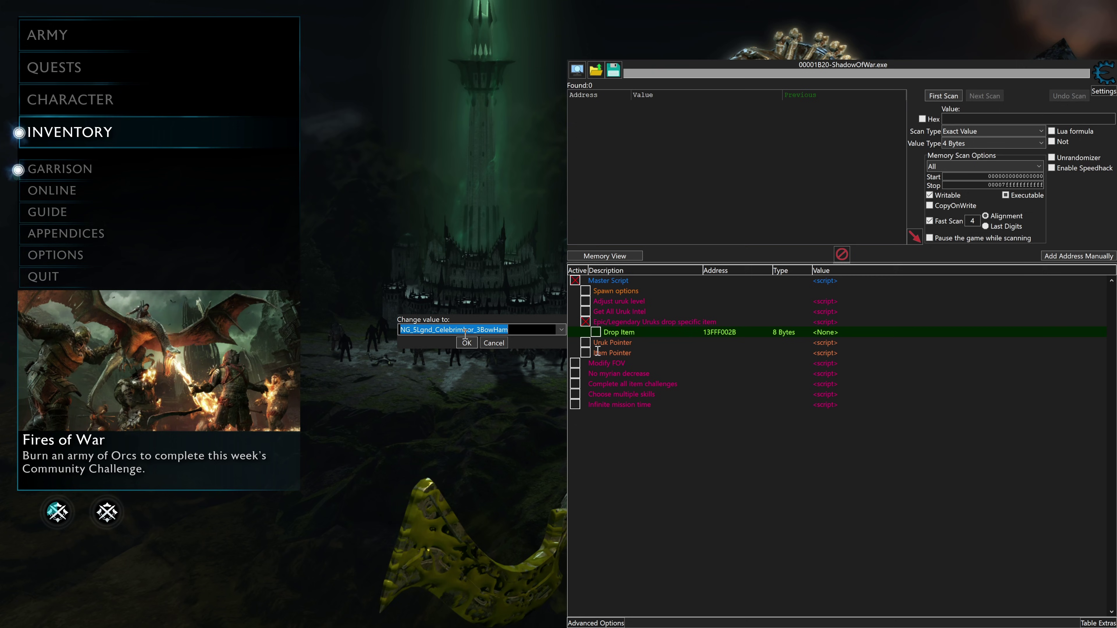
{"action": "scroll", "coordinate": [466, 333], "scroll_direction": "down", "scroll_amount": 1}
{"action": "scroll", "coordinate": [462, 330], "scroll_direction": "down", "scroll_amount": 3}
{"action": "scroll", "coordinate": [461, 328], "scroll_direction": "down", "scroll_amount": 3}
{"action": "scroll", "coordinate": [454, 326], "scroll_direction": "down", "scroll_amount": 1}
{"action": "scroll", "coordinate": [454, 326], "scroll_direction": "down", "scroll_amount": 5}
{"action": "scroll", "coordinate": [452, 326], "scroll_direction": "down", "scroll_amount": 6}
{"action": "scroll", "coordinate": [453, 326], "scroll_direction": "down", "scroll_amount": 6}
{"action": "scroll", "coordinate": [452, 328], "scroll_direction": "down", "scroll_amount": 4}
{"action": "scroll", "coordinate": [452, 329], "scroll_direction": "down", "scroll_amount": 4}
{"action": "scroll", "coordinate": [479, 333], "scroll_direction": "down", "scroll_amount": 5}
{"action": "scroll", "coordinate": [471, 332], "scroll_direction": "down", "scroll_amount": 5}
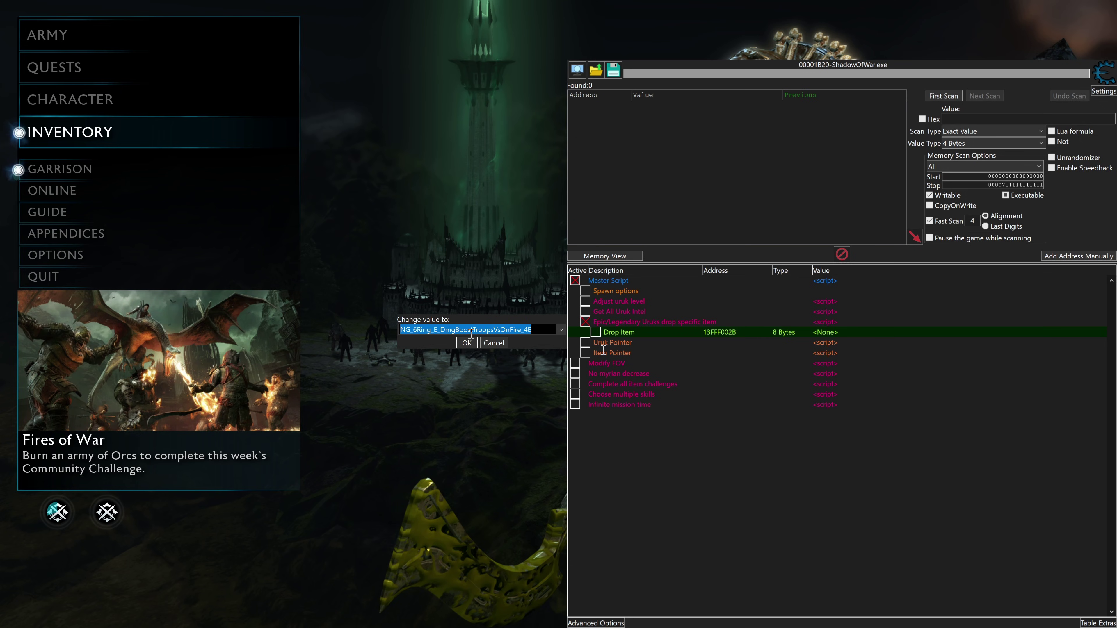
- Set the Drop Item value to NG_1Sword_E_WrathRecovExecution_4E and accept it
{"action": "scroll", "coordinate": [471, 333], "scroll_direction": "down", "scroll_amount": 4}
{"action": "left_click", "coordinate": [636, 446]}
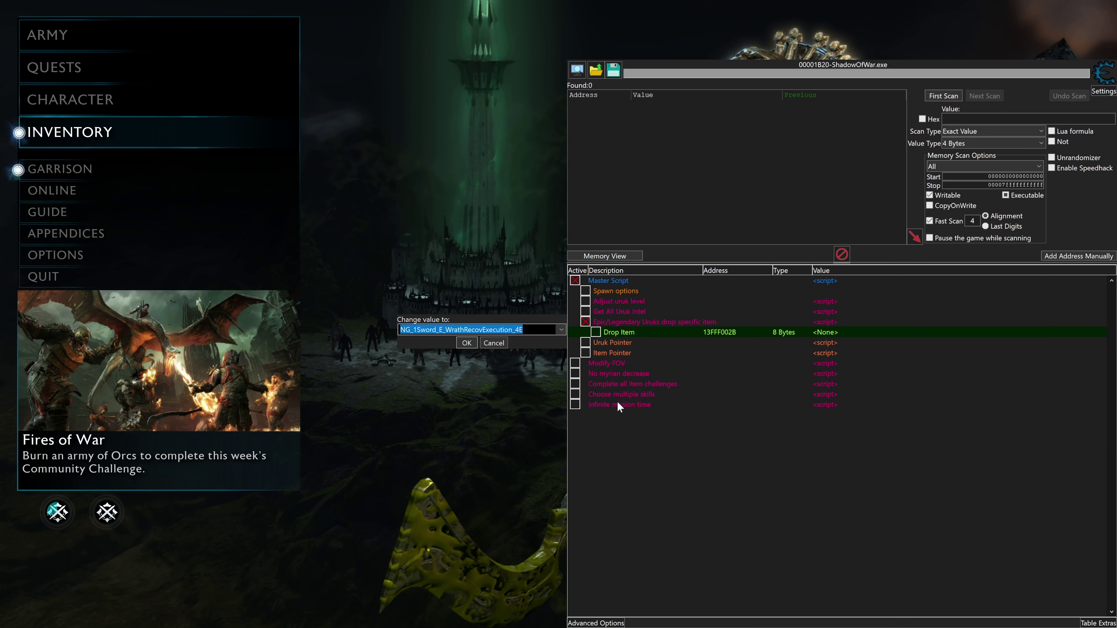
{"action": "left_click", "coordinate": [467, 343]}
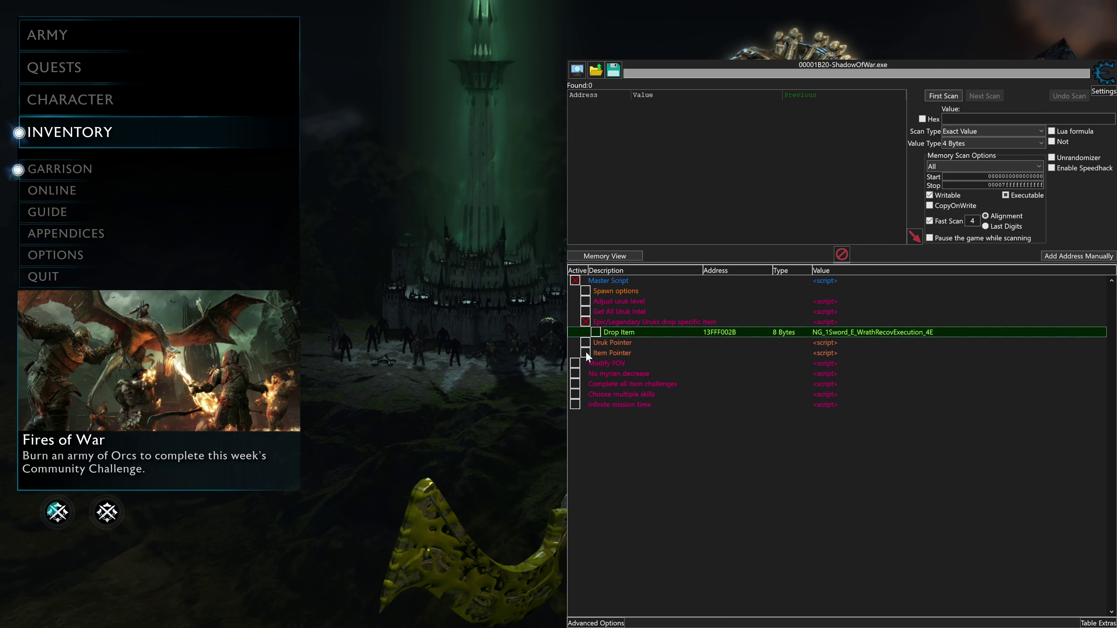
- Activate the Item Pointer script to view its item fields, and deactivate it again
{"action": "left_click", "coordinate": [585, 353]}
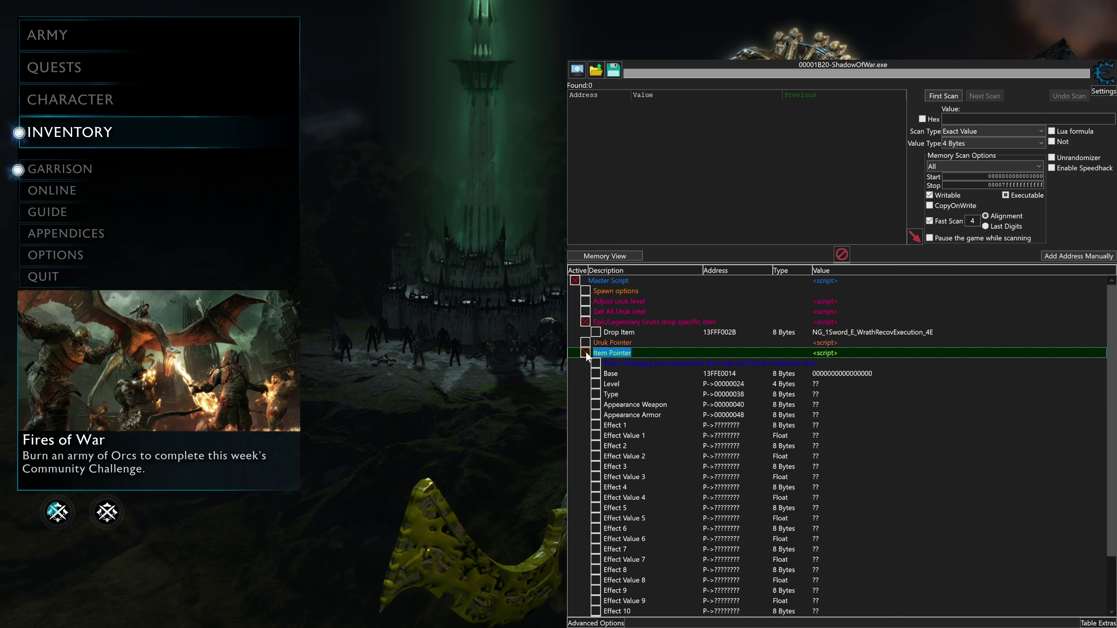
{"action": "left_click", "coordinate": [585, 352]}
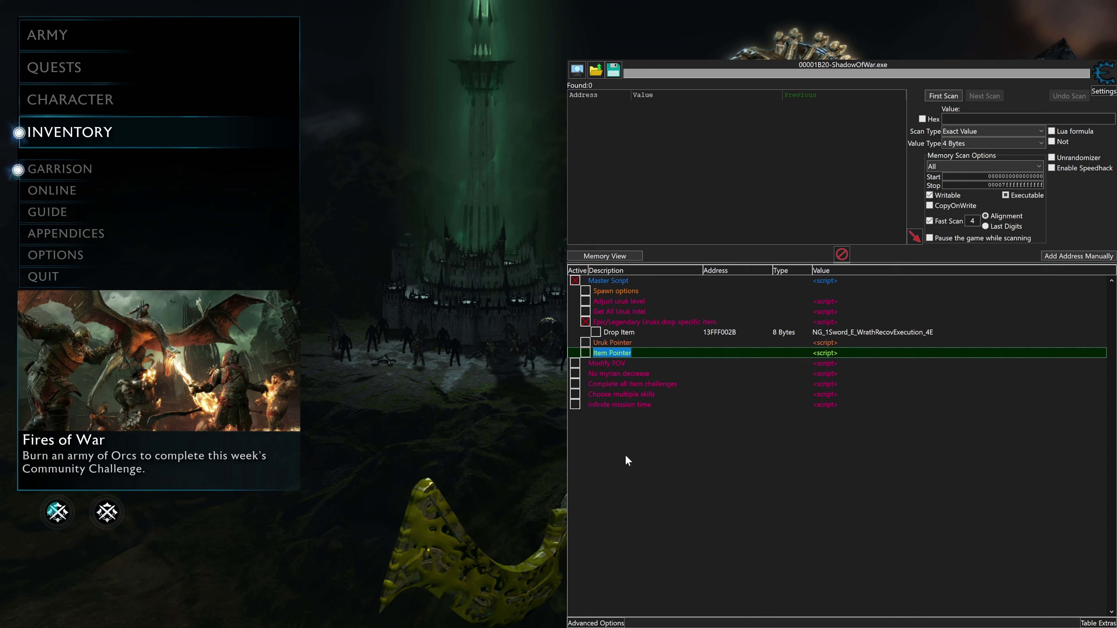
- Switch to the game and open the Minas Morgul map from the pause menu
{"action": "key", "text": "alt+Tab"}
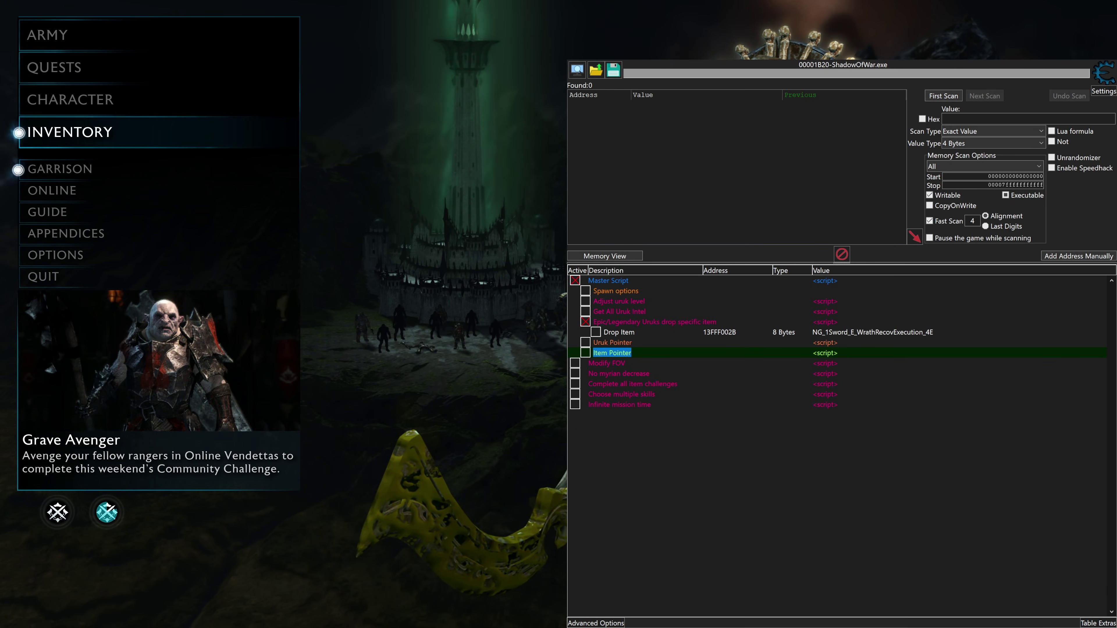
{"action": "key", "text": "Down"}
{"action": "key", "text": "Up"}
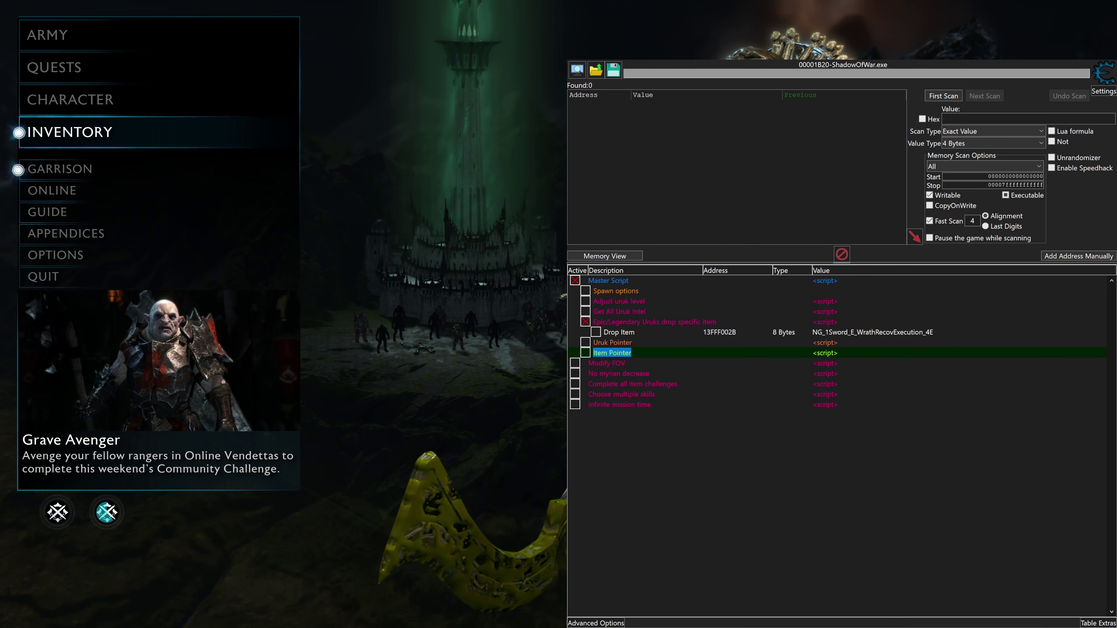
{"action": "key", "text": "Up"}
{"action": "key", "text": "Down"}
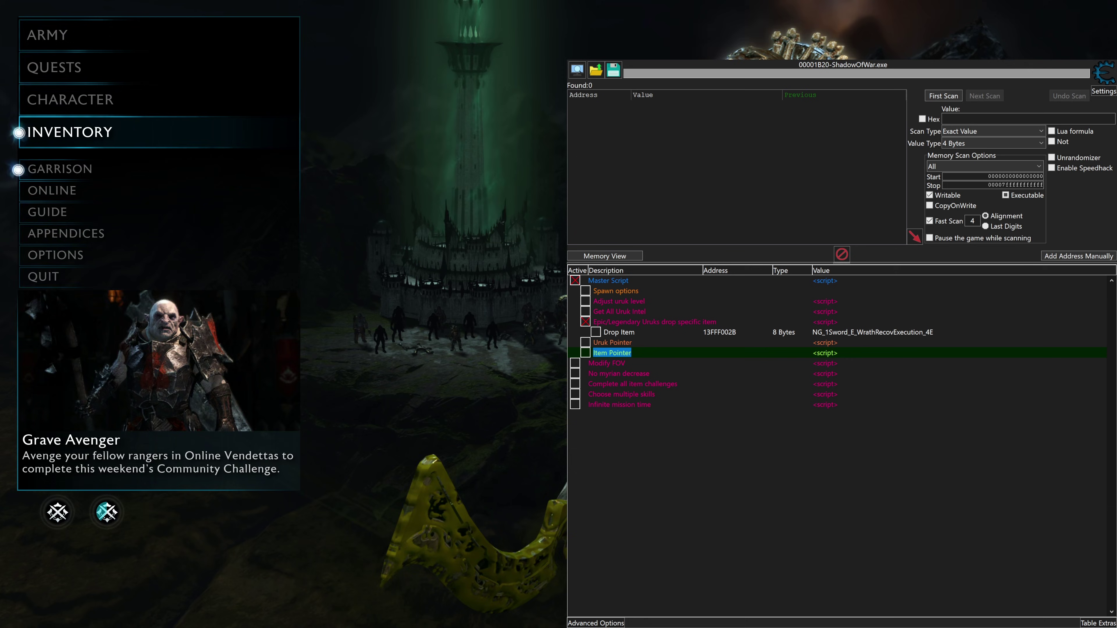
{"action": "key", "text": "Return"}
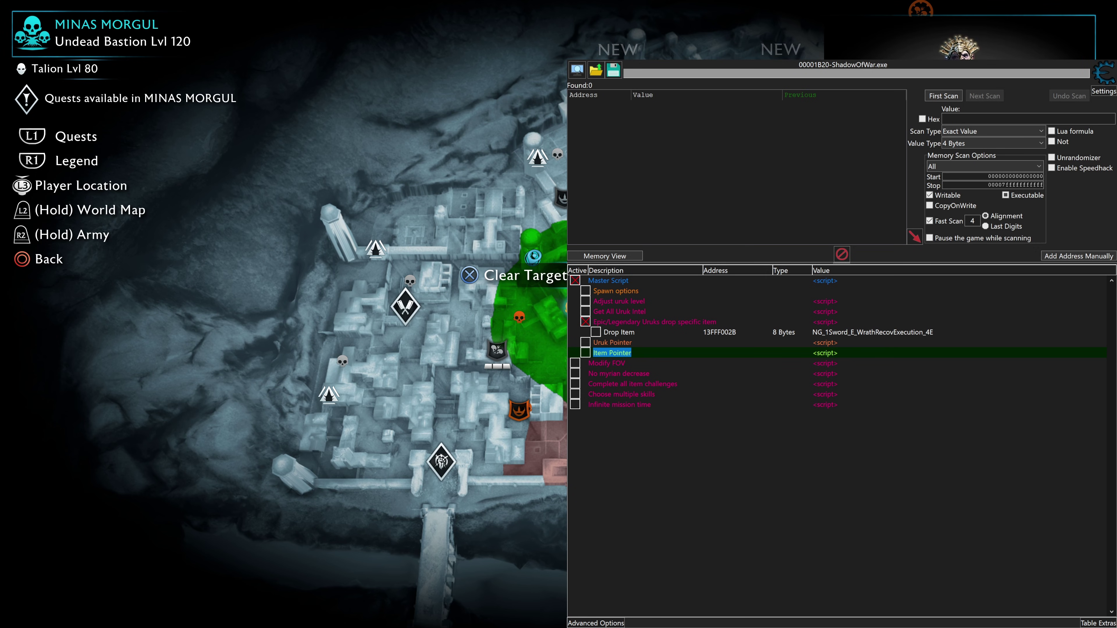
- Switch to Cheat Engine, activate the Drop Item entry to lock its value, and return to the game
{"action": "key", "text": "alt+Tab"}
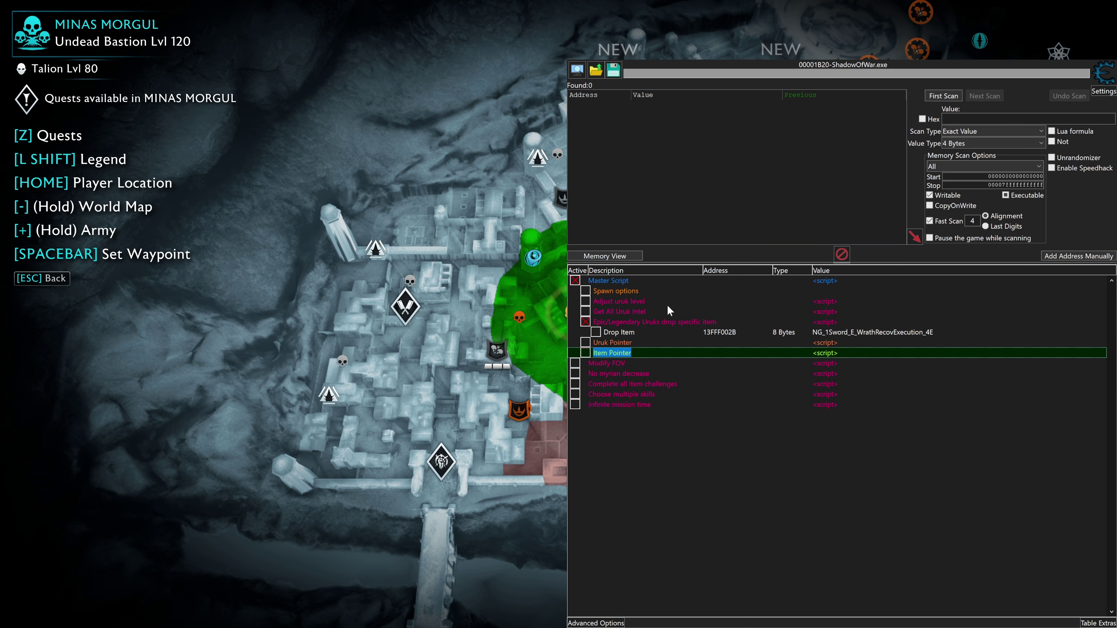
{"action": "left_click", "coordinate": [596, 333]}
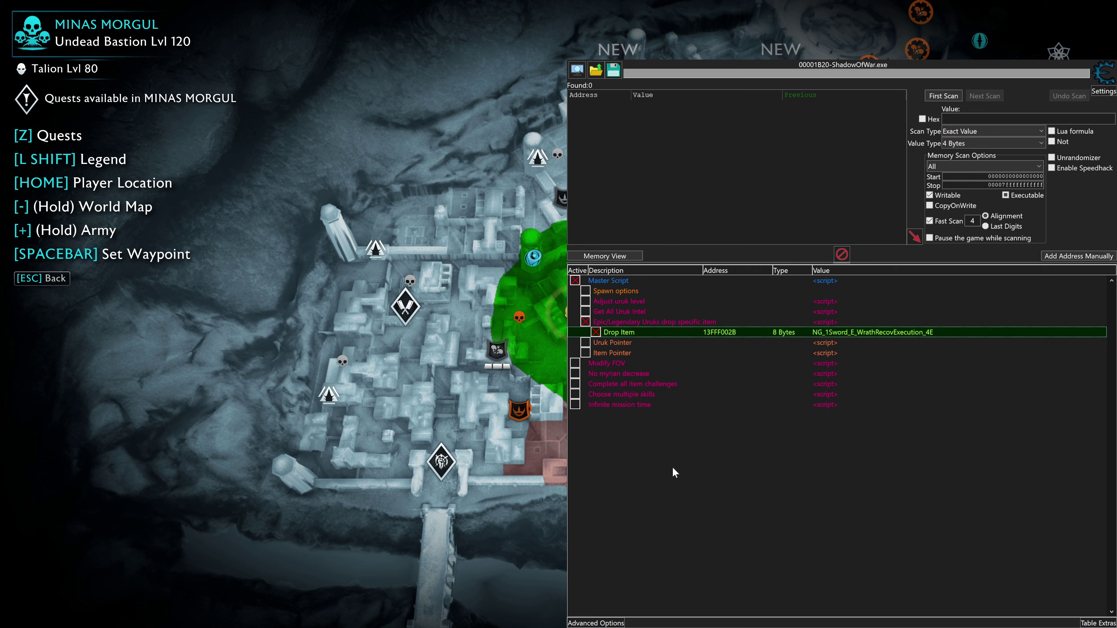
{"action": "key", "text": "alt+Tab"}
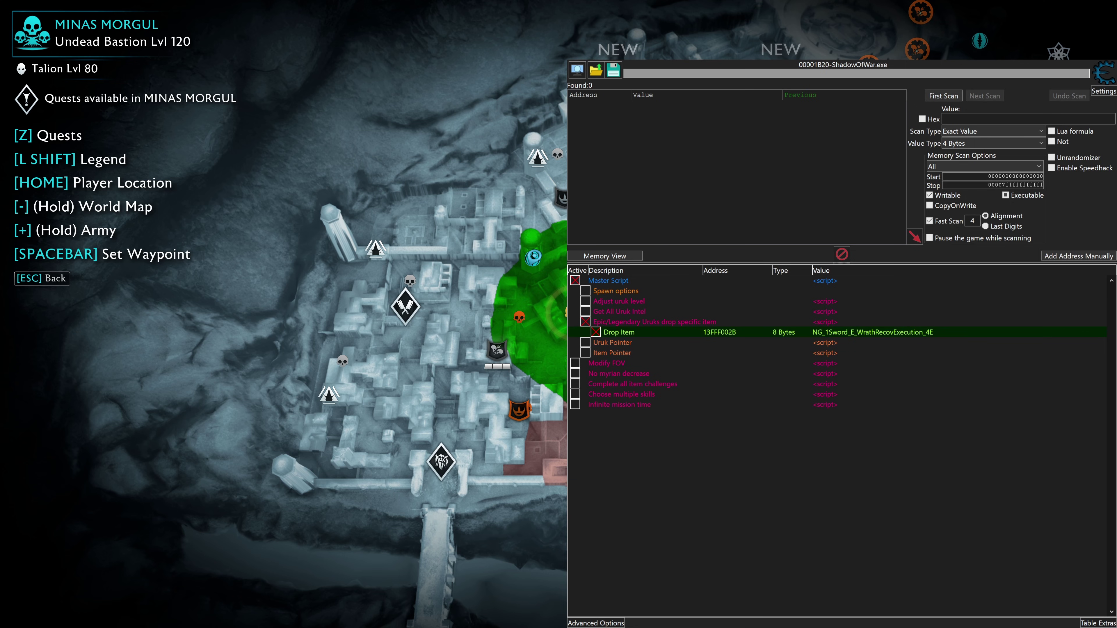
- Equip the level 75 Númenórean Sword from the sword gear list and leave the inventory
{"action": "key", "text": "d"}
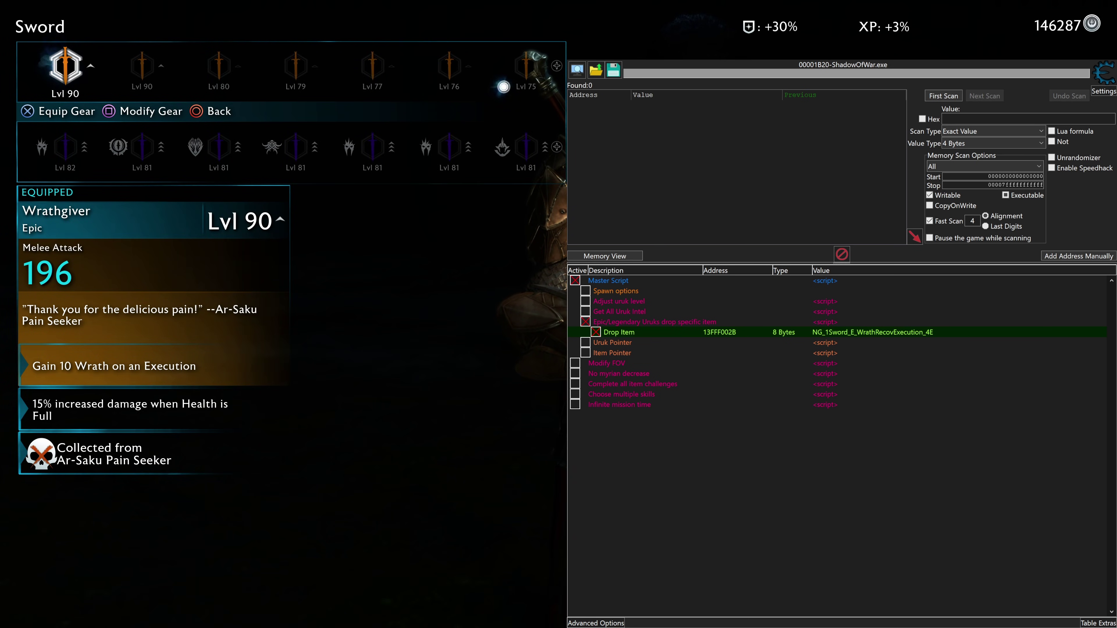
{"action": "key", "text": "Right"}
{"action": "key", "text": "Right"}
{"action": "key", "text": "Right"}
{"action": "key", "text": "Right"}
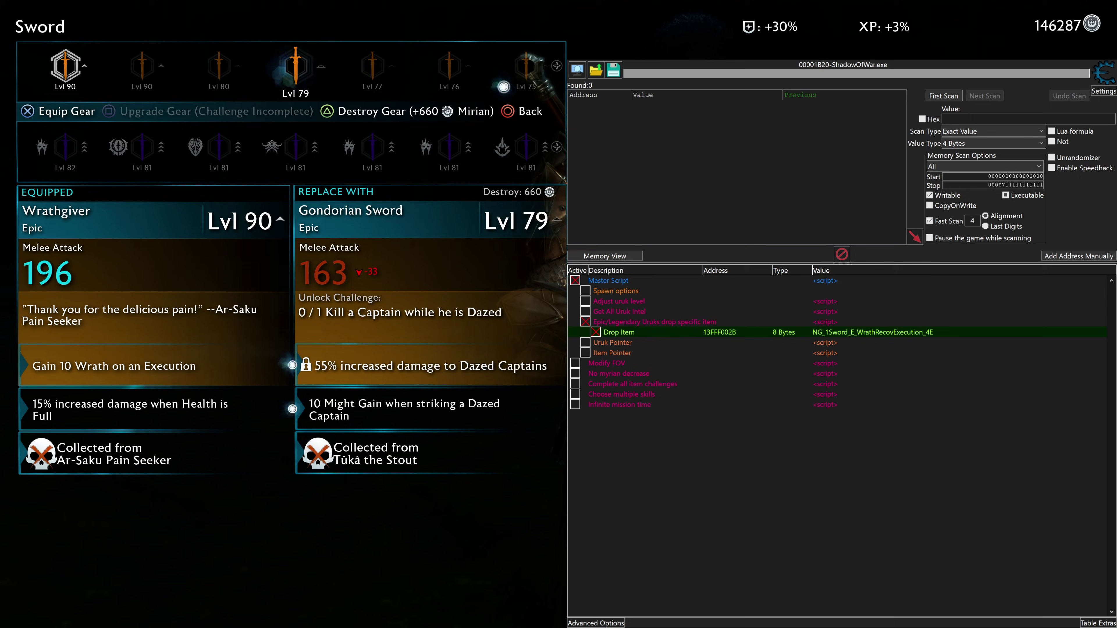
{"action": "key", "text": "Right"}
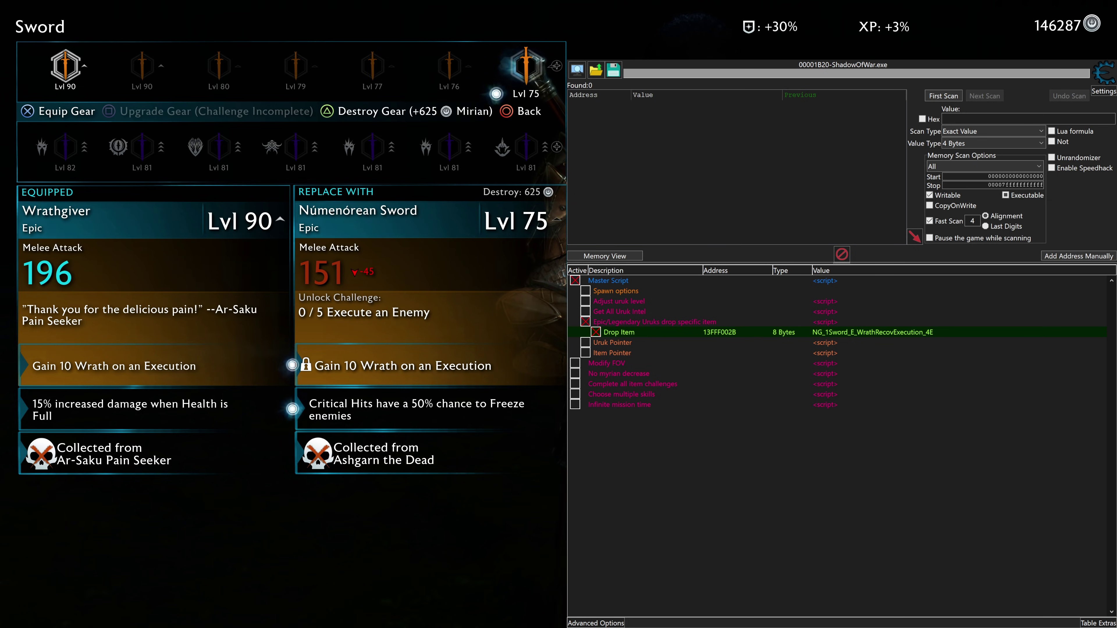
{"action": "key", "text": "Return"}
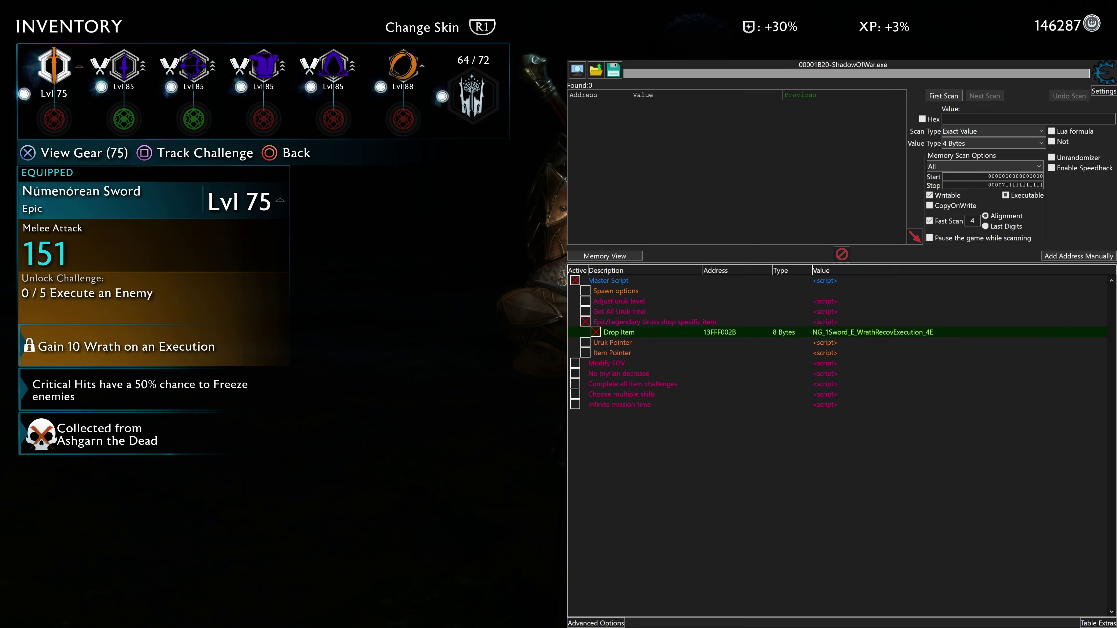
{"action": "key", "text": "Escape"}
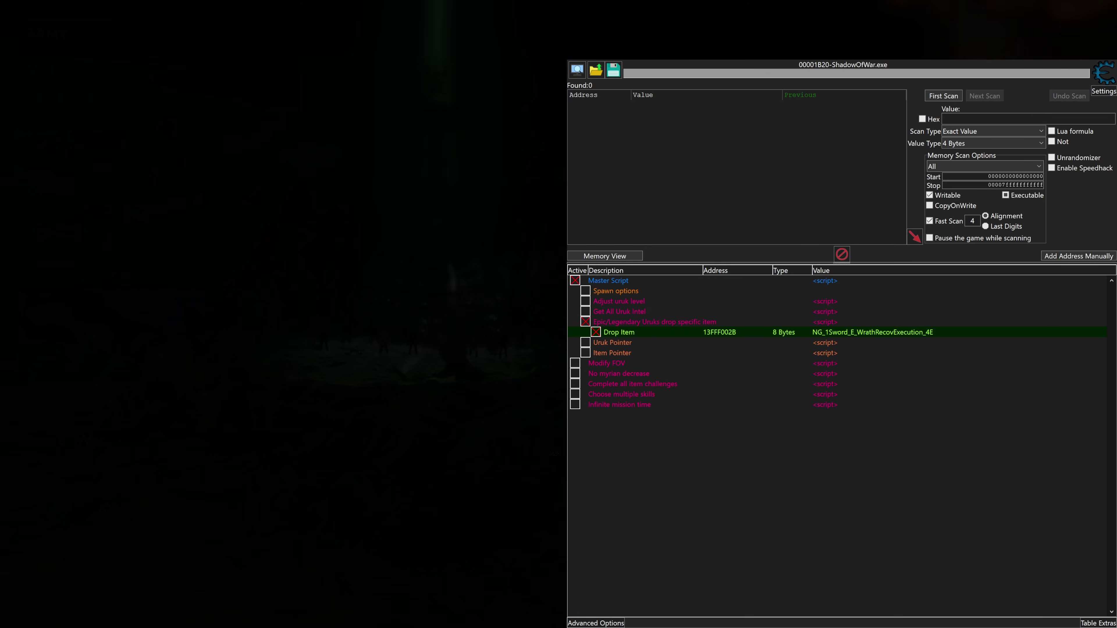
- Open the inventory and upgrade the equipped level 75 Númenórean Sword for 25 Mirian
{"action": "key", "text": "Down"}
{"action": "key", "text": "Down"}
{"action": "key", "text": "Return"}
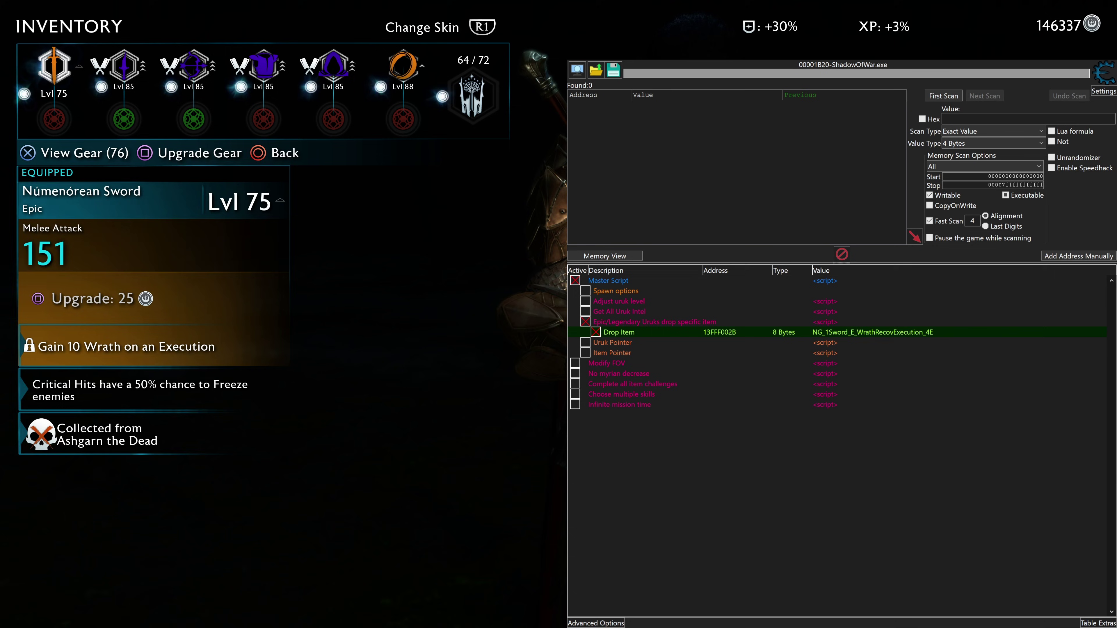
{"action": "key", "text": "Right"}
{"action": "key", "text": "Left"}
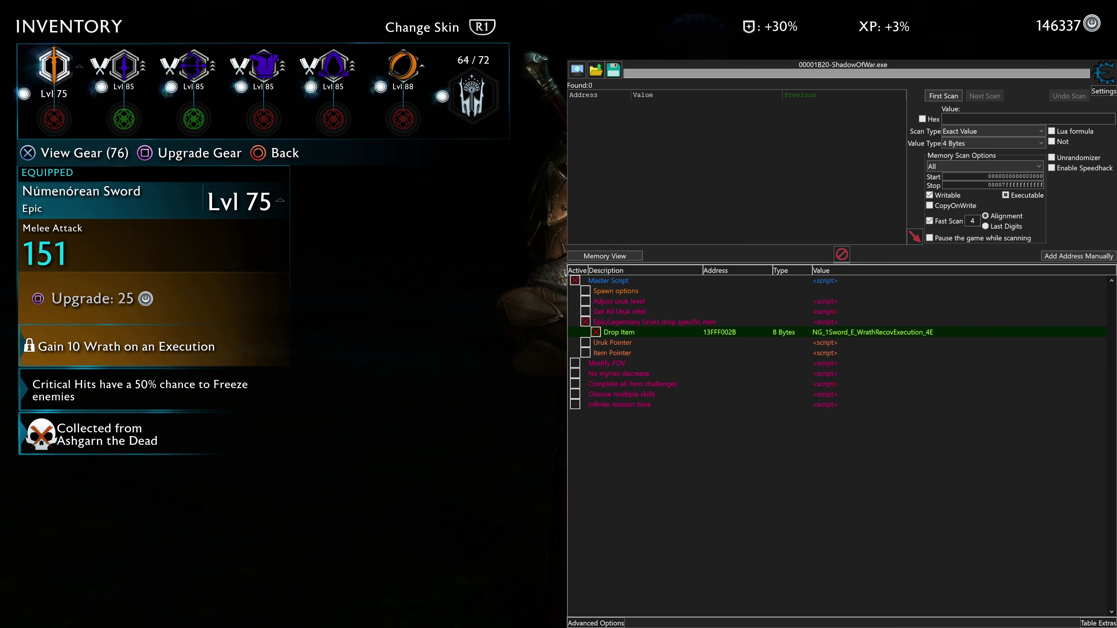
{"action": "key", "text": "e"}
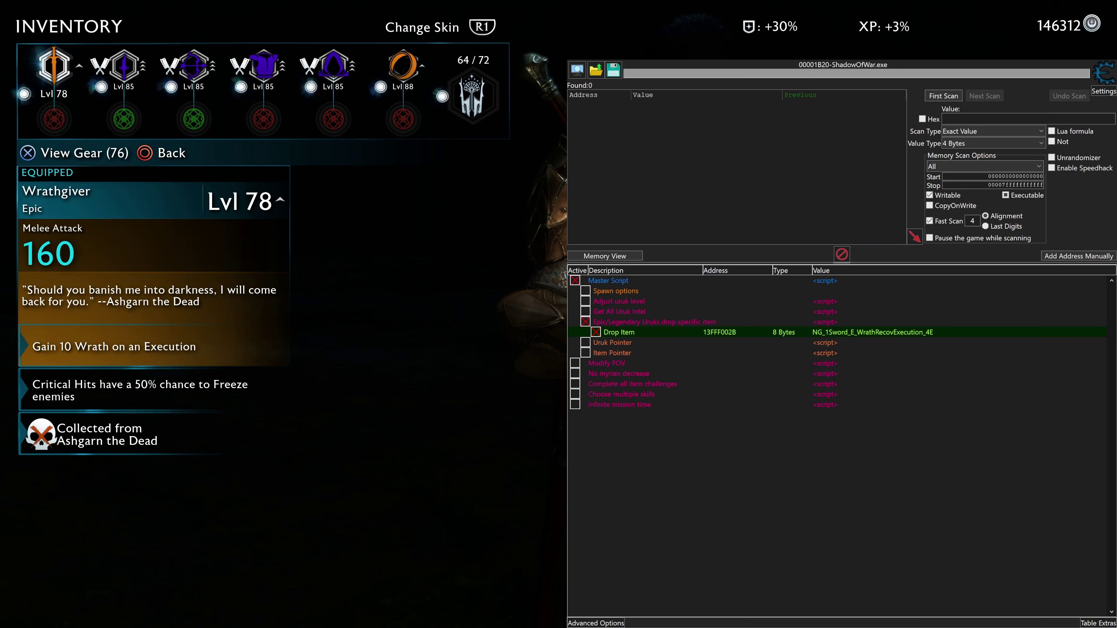
- Switch to Cheat Engine, deactivate the Epic/Legendary Uruks drop specific item script and activate Item Pointer
{"action": "key", "text": "space"}
{"action": "key", "text": "Escape"}
{"action": "key", "text": "alt+Tab"}
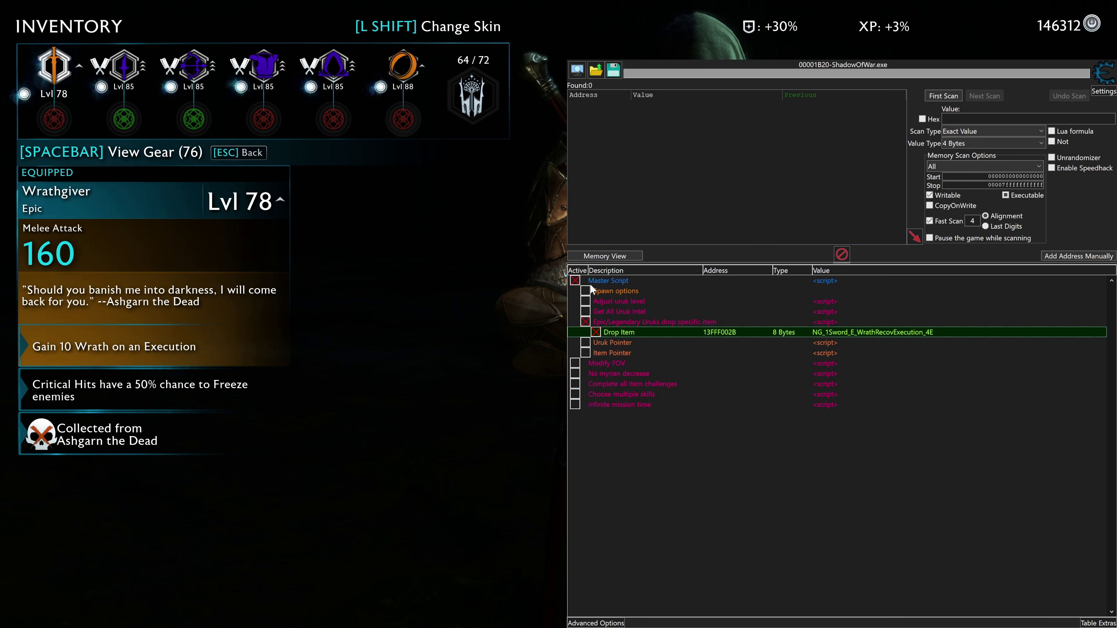
{"action": "left_click", "coordinate": [586, 322]}
{"action": "left_click", "coordinate": [585, 343]}
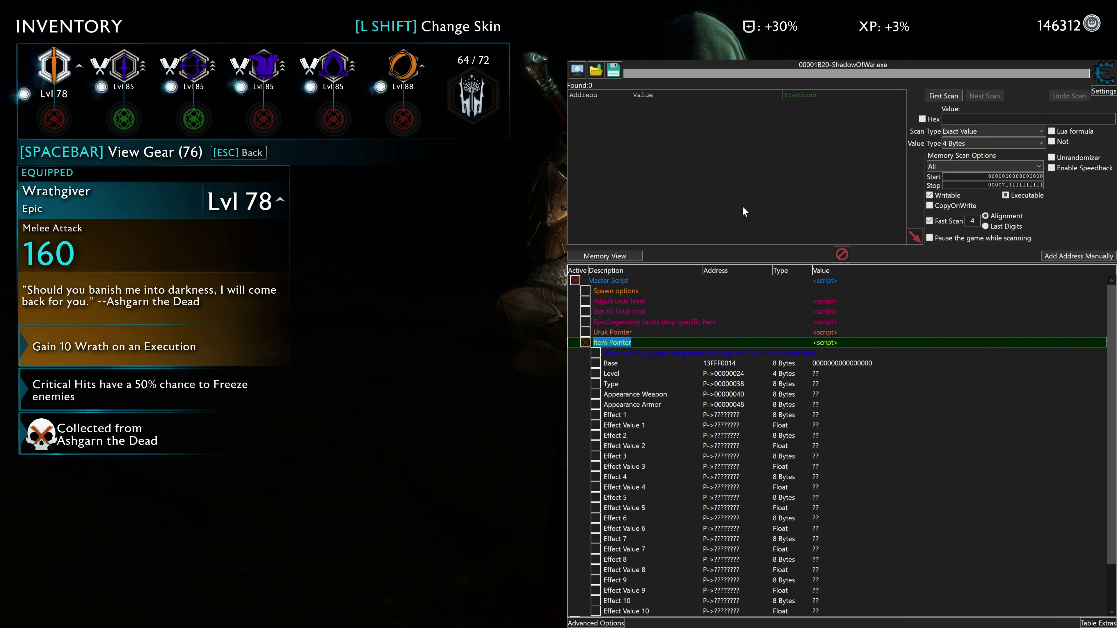
- Return to the game and enter the sword gear list to load the equipped Wrathgiver into the Item Pointer, then leave the list
{"action": "key", "text": "alt+Tab"}
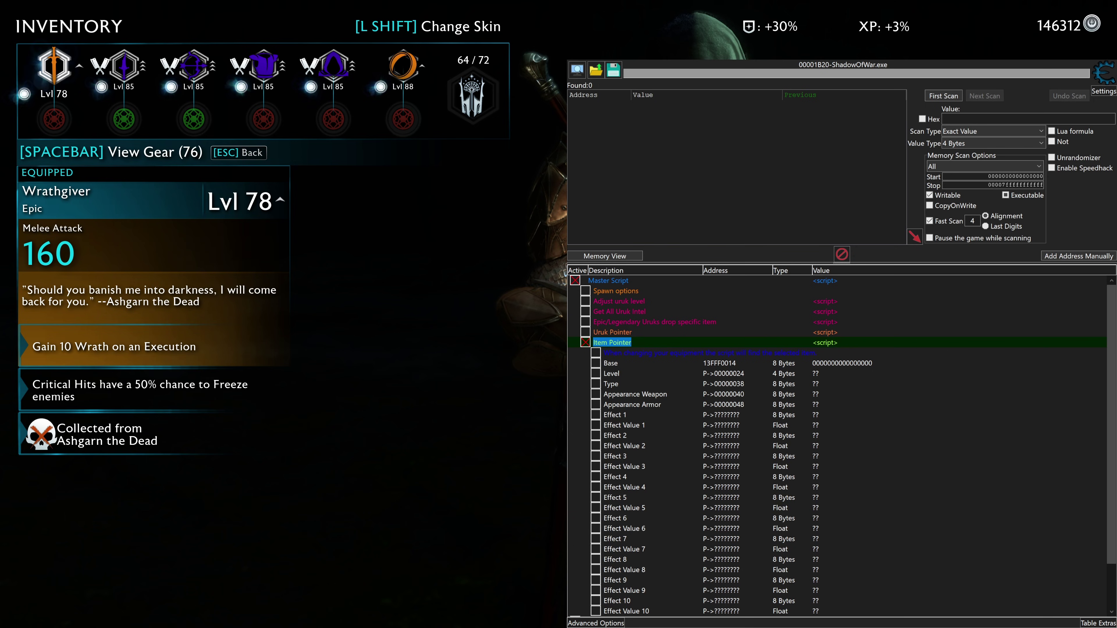
{"action": "key", "text": "space"}
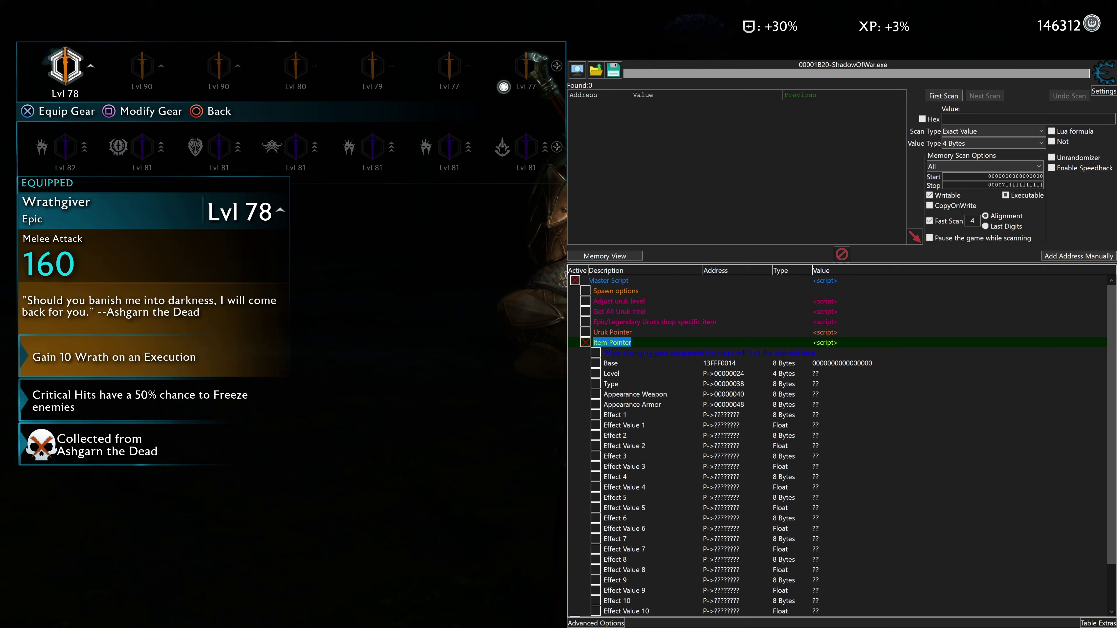
{"action": "key", "text": "Escape"}
{"action": "key", "text": "space"}
{"action": "key", "text": "Escape"}
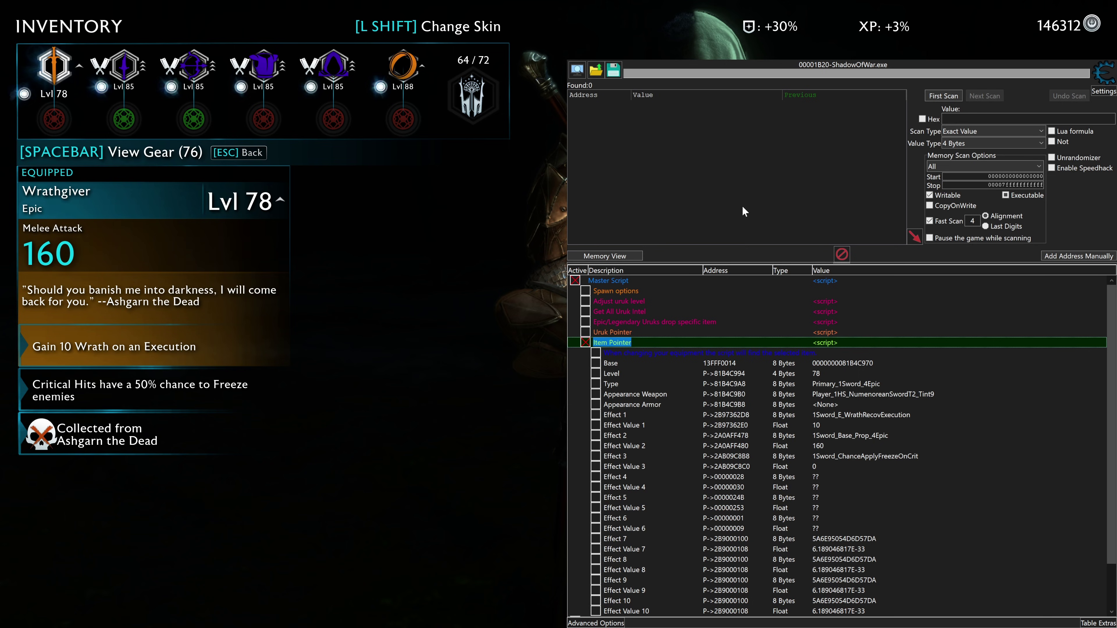
- Return to the game and equip the level 90 Wrathgiver from the sword gear list
{"action": "key", "text": "alt+Tab"}
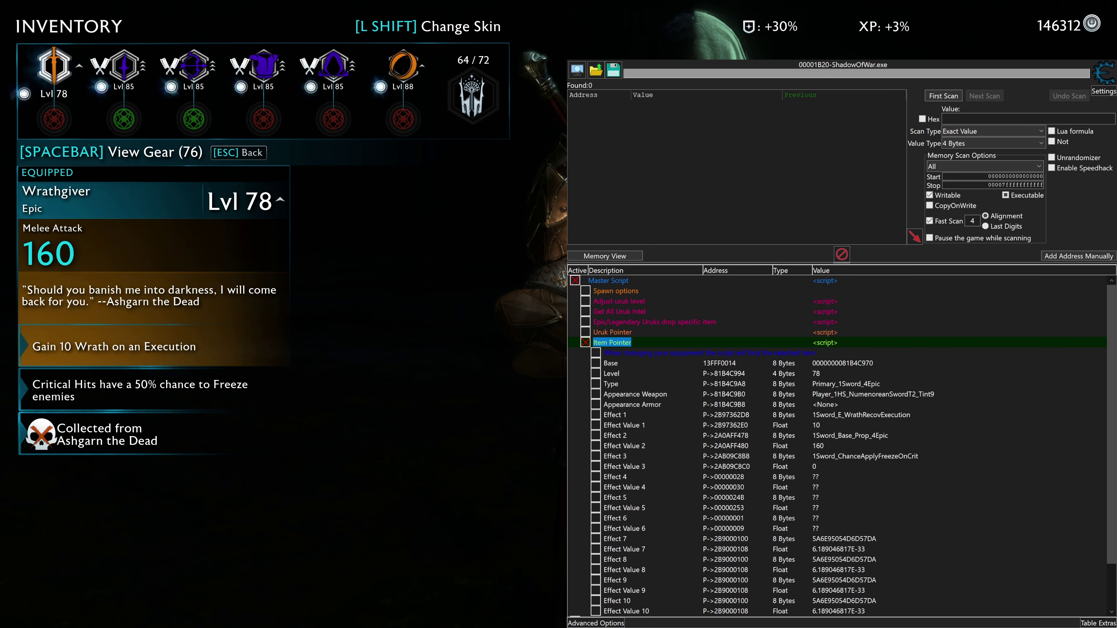
{"action": "key", "text": "space"}
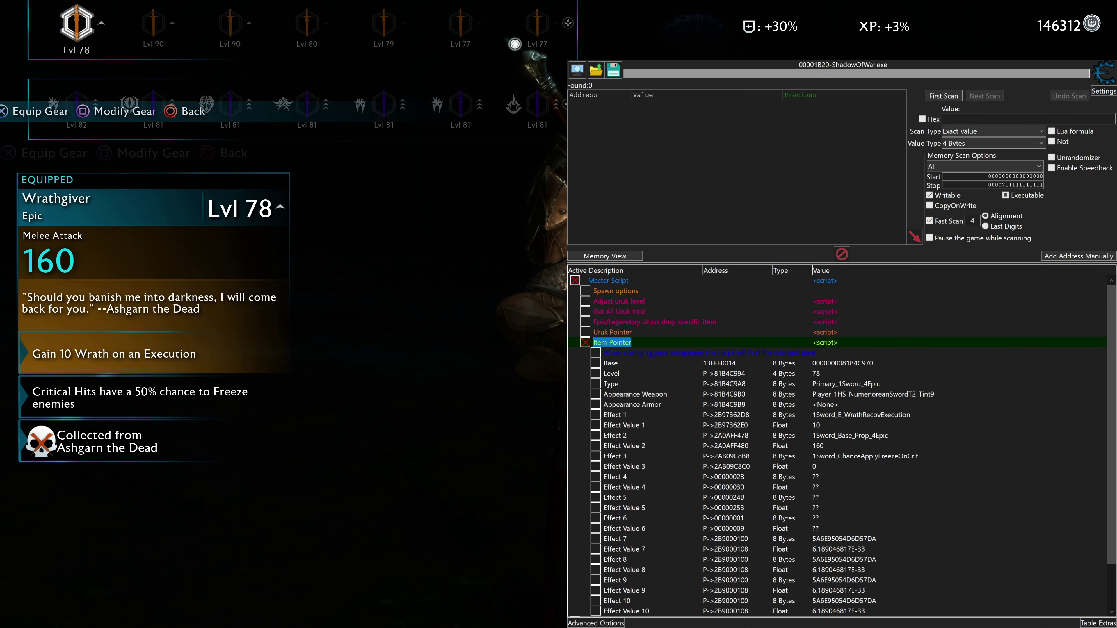
{"action": "key", "text": "Right"}
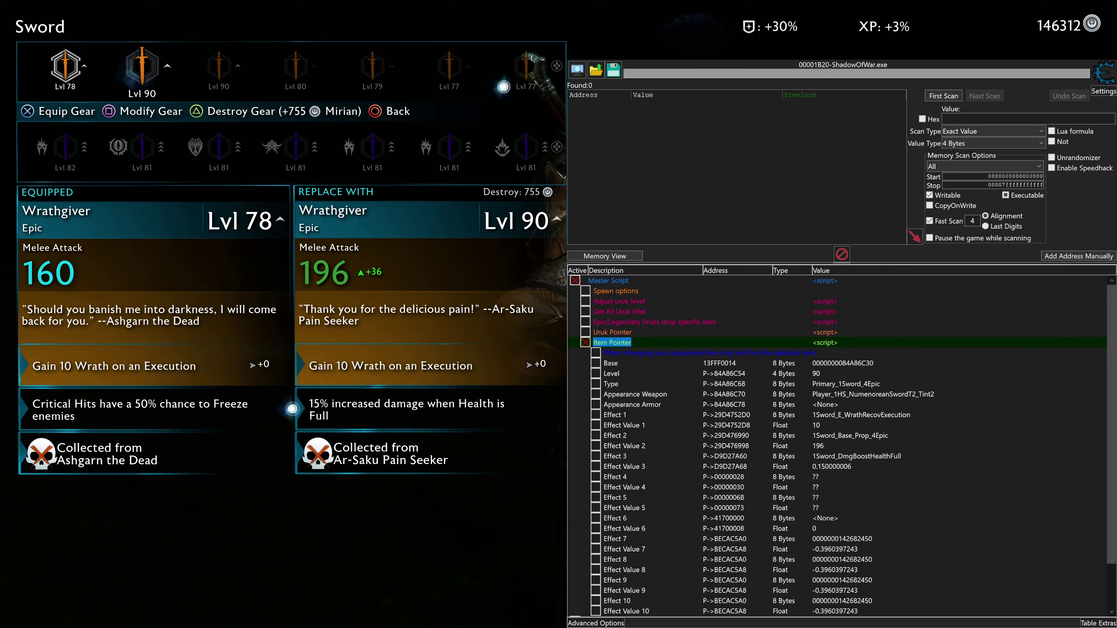
{"action": "key", "text": "Return"}
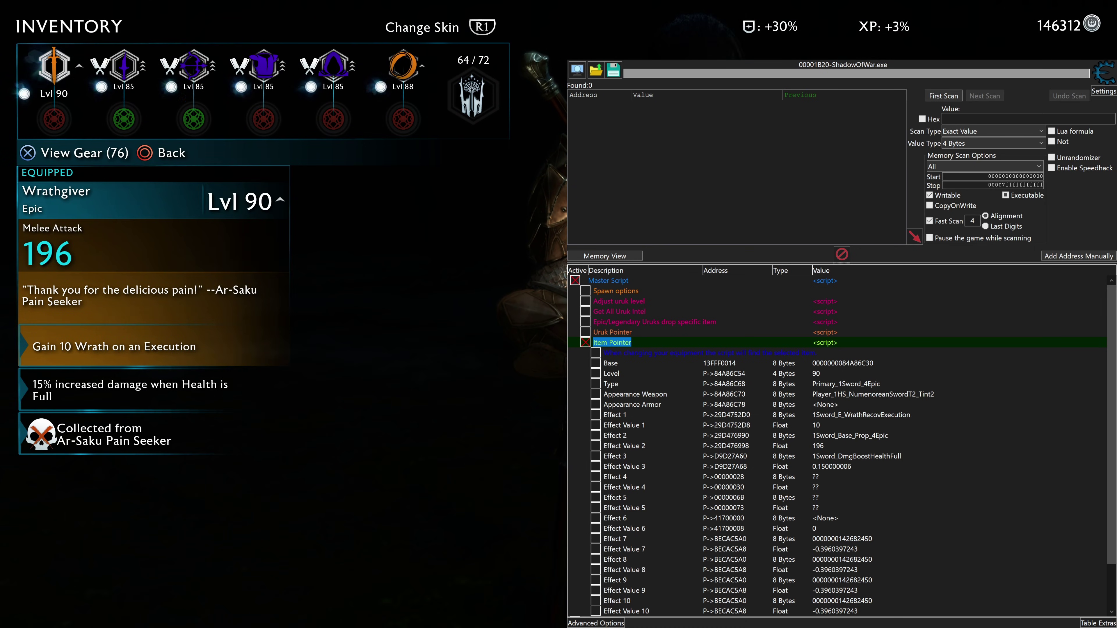
- Switch to Cheat Engine and examine the level 90 sword's Effect Value 3 and Effect 3 entries without altering them
{"action": "key", "text": "alt+Tab"}
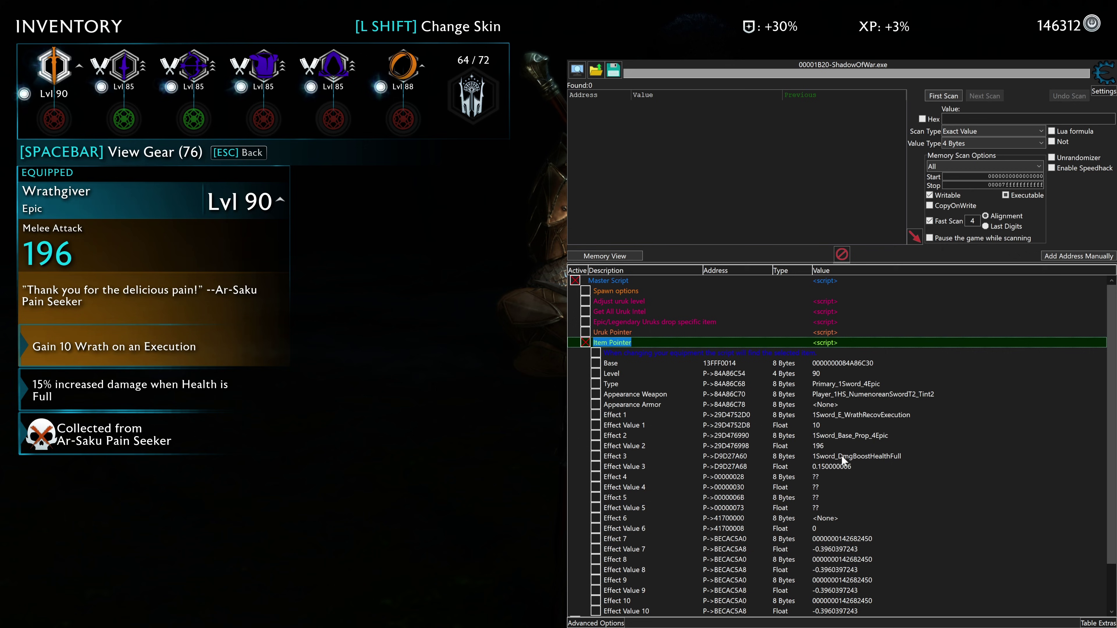
{"action": "left_click", "coordinate": [844, 467]}
{"action": "key", "text": "Return"}
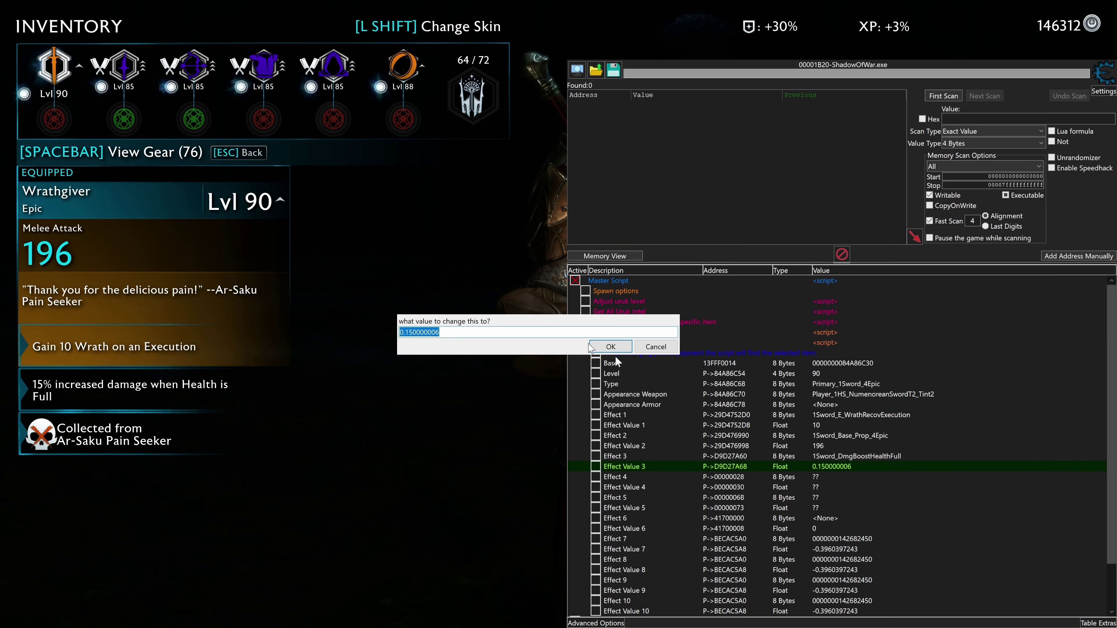
{"action": "left_click", "coordinate": [594, 349]}
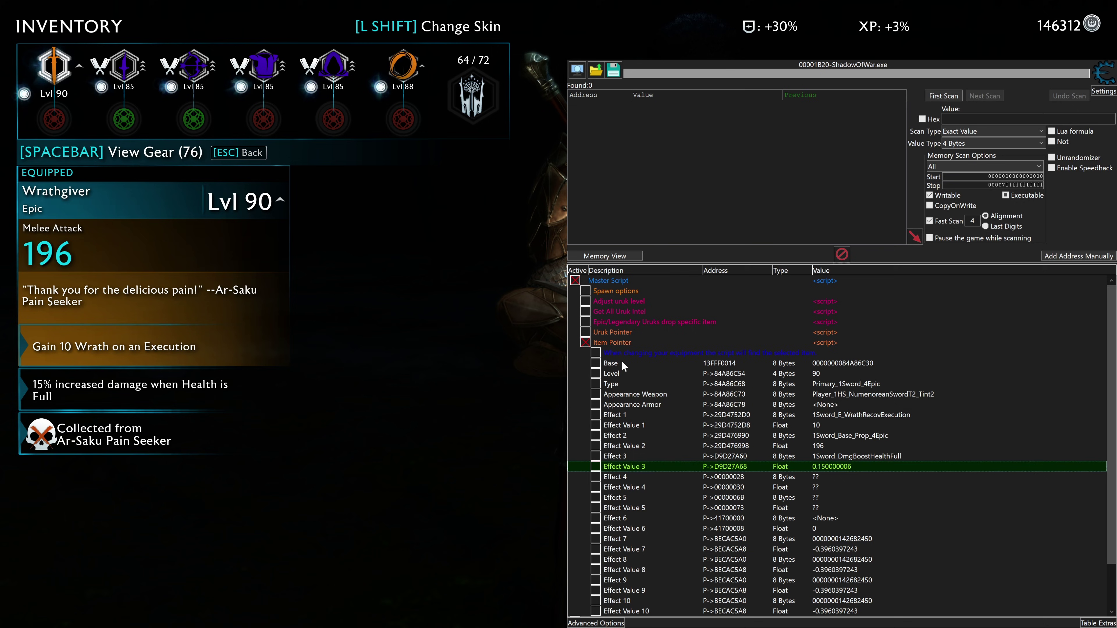
{"action": "left_click", "coordinate": [849, 454]}
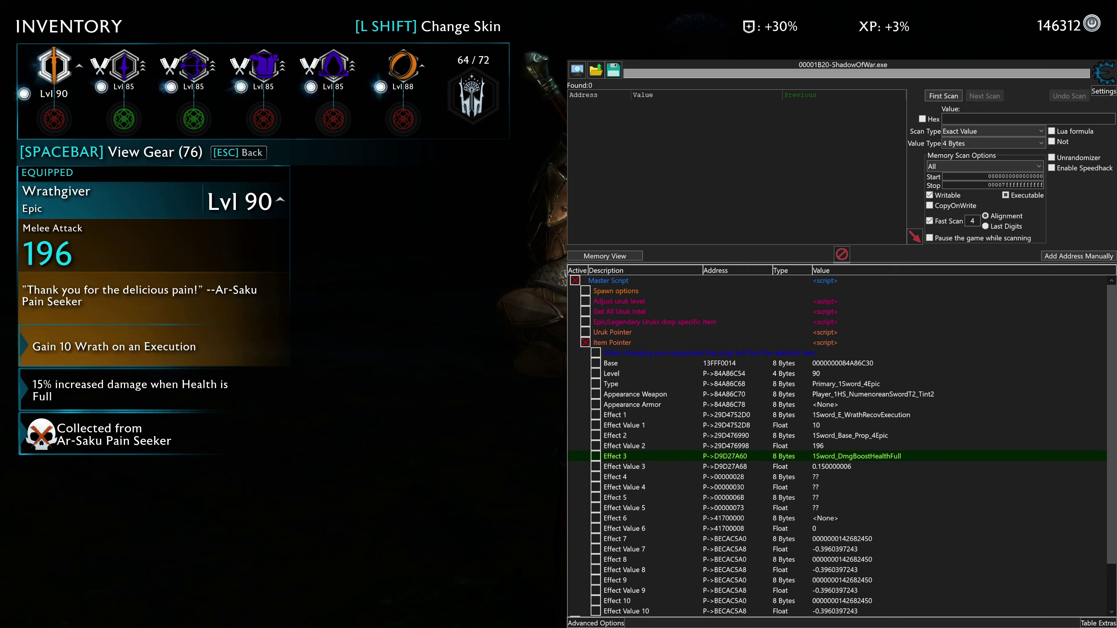
- Go back to the game's sword gear list and equip the level 78 Wrathgiver
{"action": "key", "text": "space"}
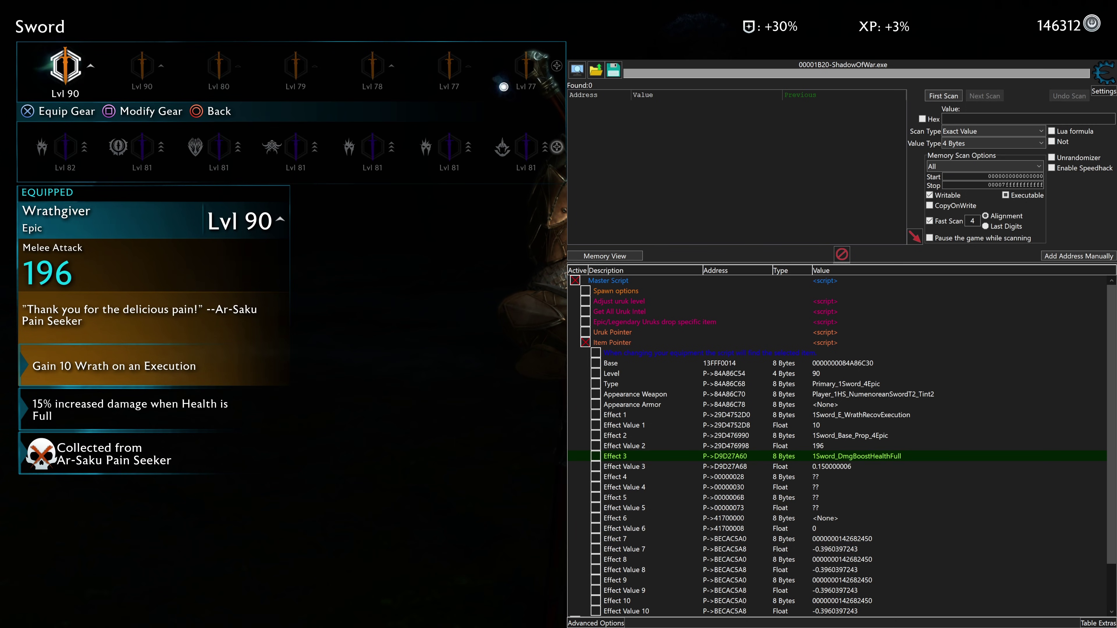
{"action": "key", "text": "Right"}
{"action": "key", "text": "Right"}
{"action": "key", "text": "Right"}
{"action": "key", "text": "Right"}
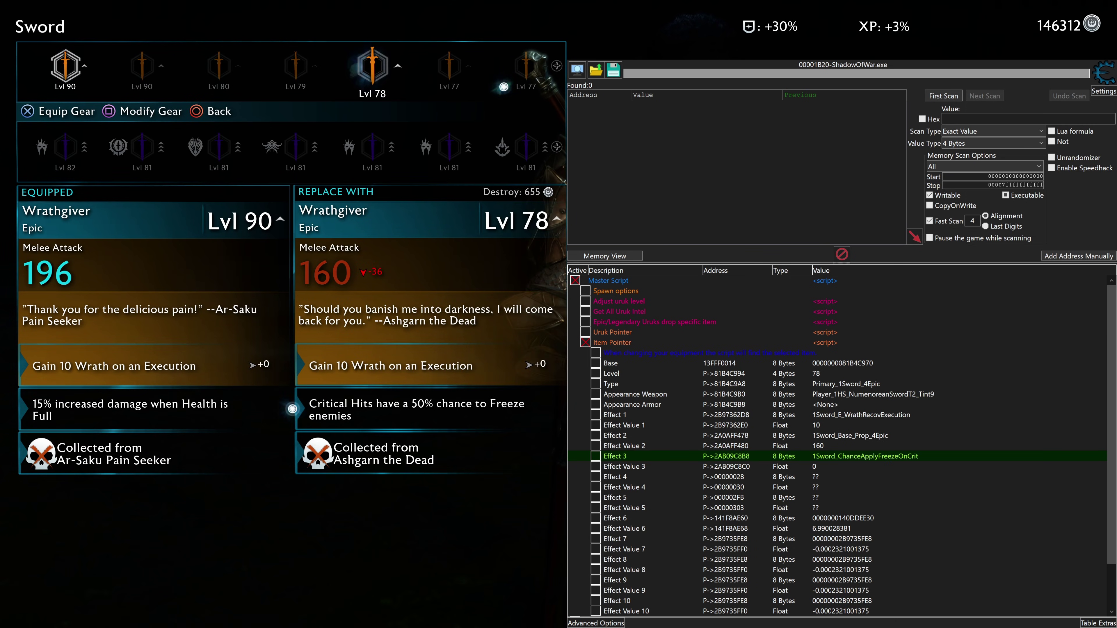
{"action": "key", "text": "Left"}
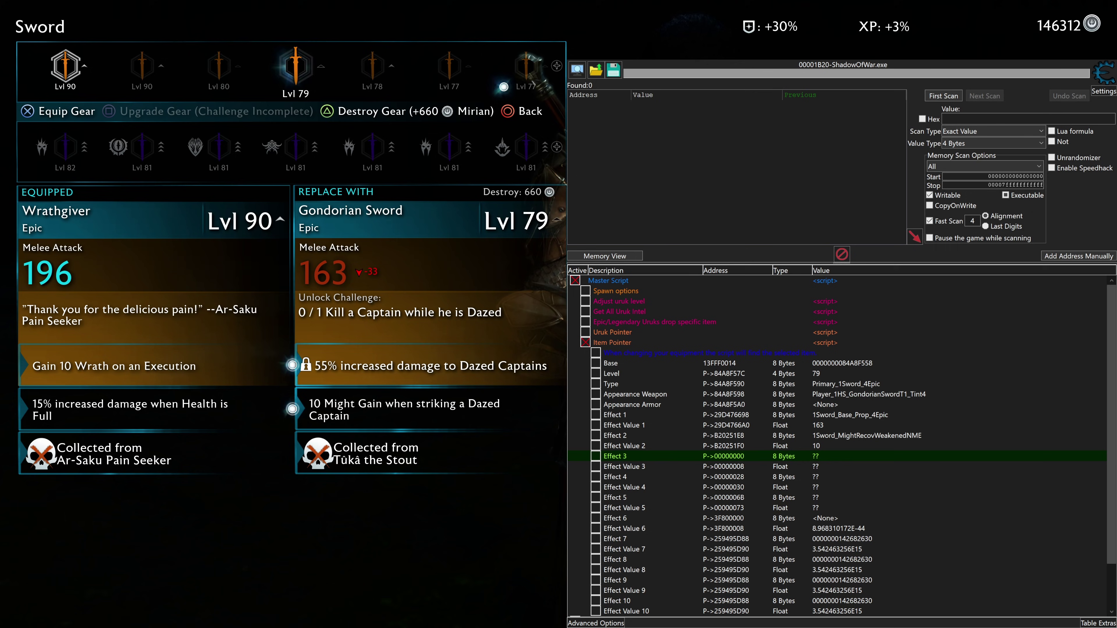
{"action": "key", "text": "Right"}
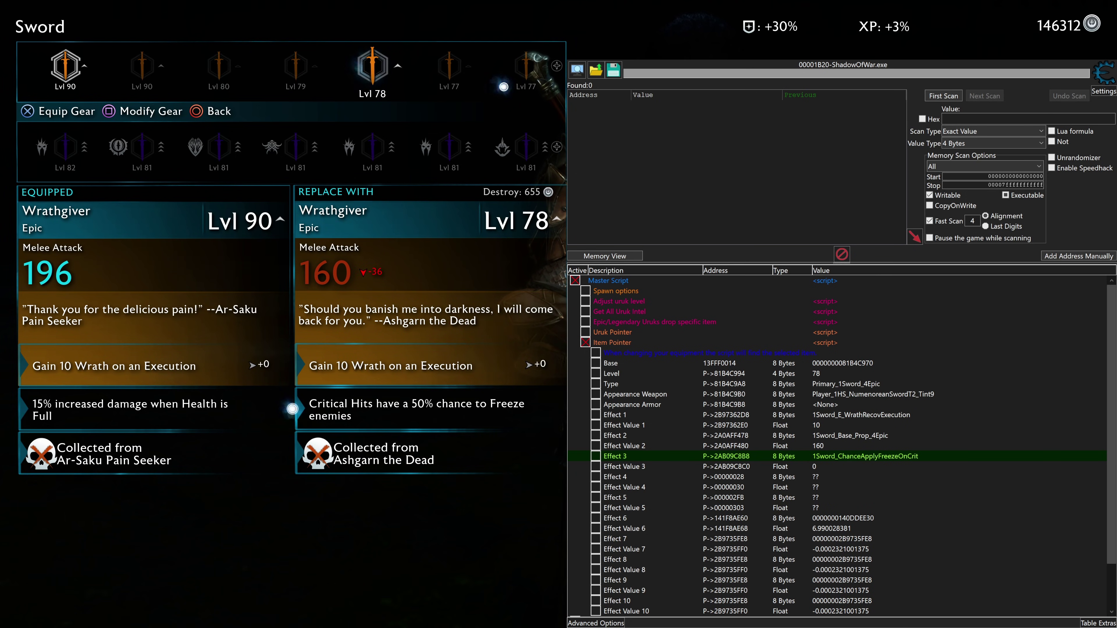
{"action": "key", "text": "Return"}
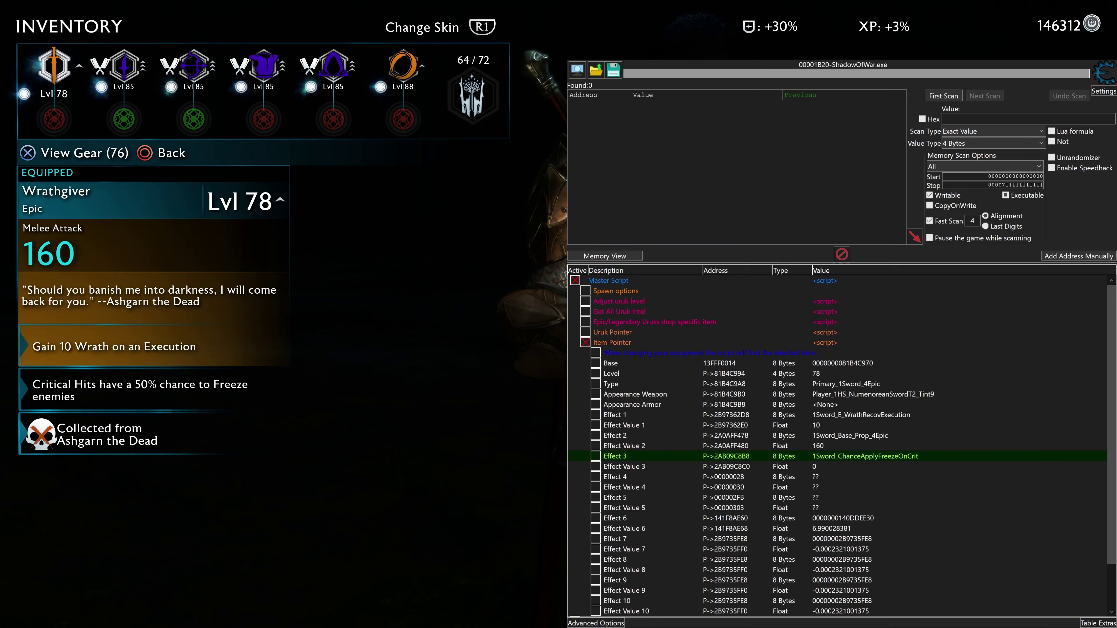
- Switch to Cheat Engine and set the equipped sword's Level to 90
{"action": "key", "text": "alt+Tab"}
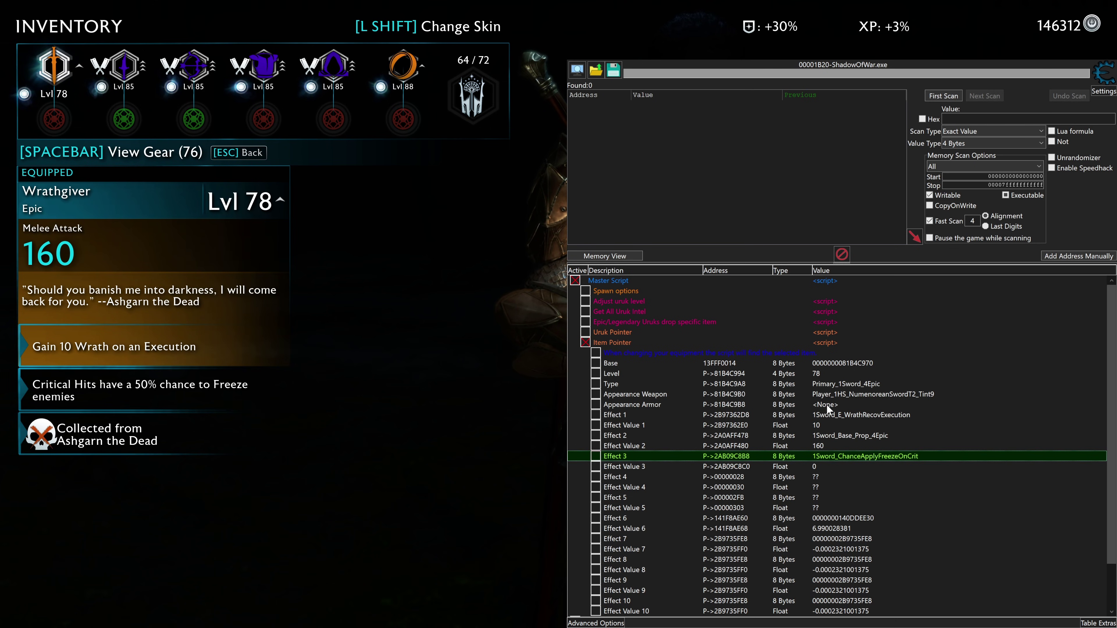
{"action": "double_click", "coordinate": [816, 374]}
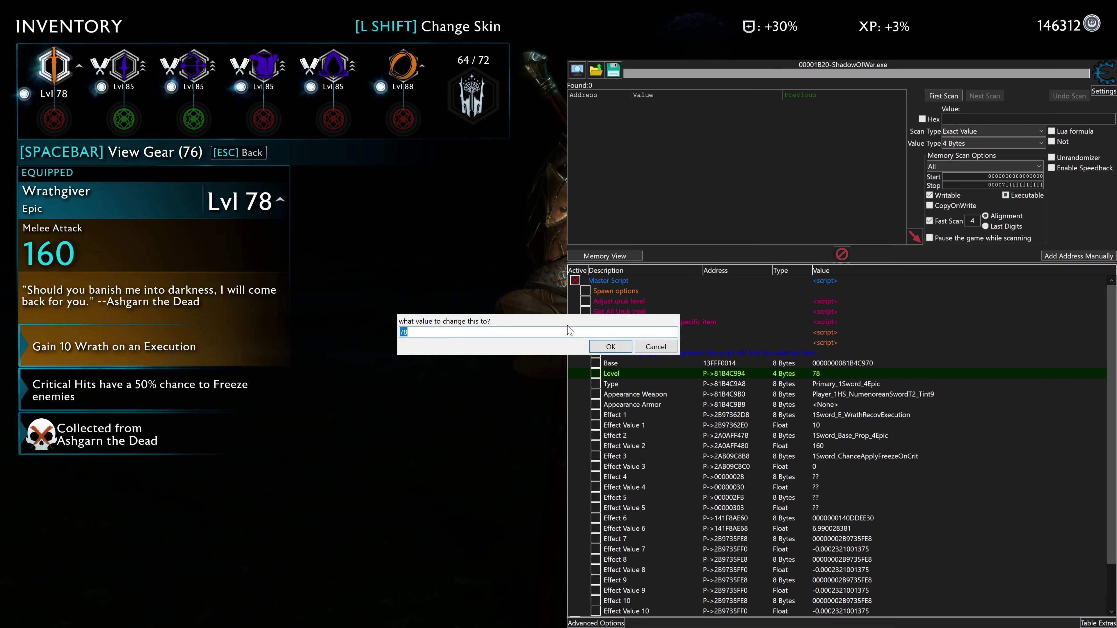
{"action": "left_click", "coordinate": [594, 345]}
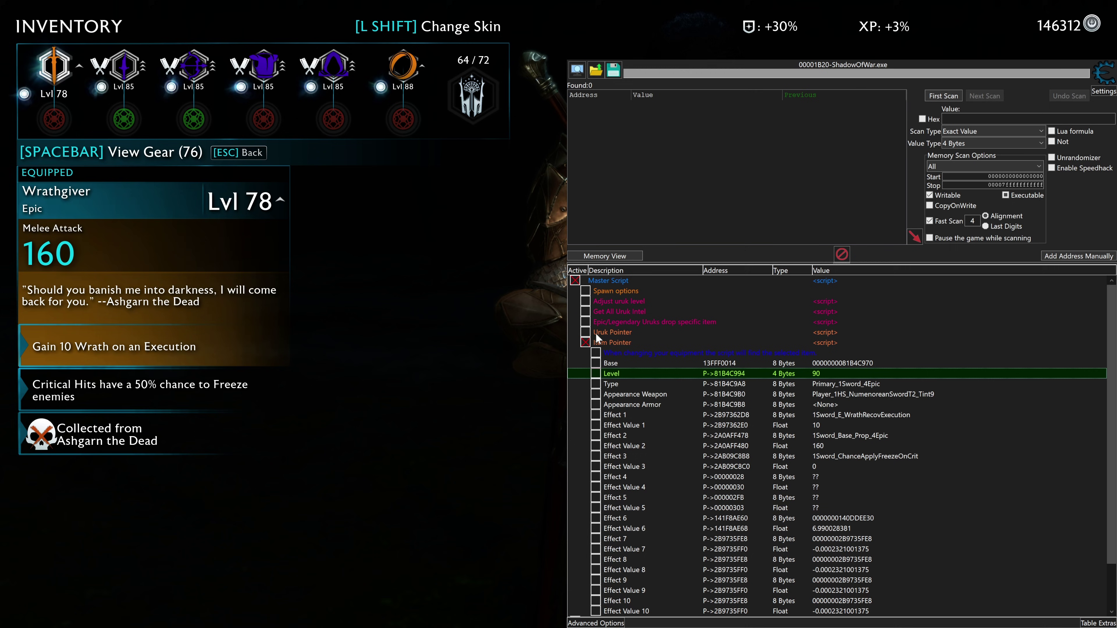
- Set Effect Value 2, the base melee attack of the equipped sword, to 196
{"action": "left_click", "coordinate": [858, 394]}
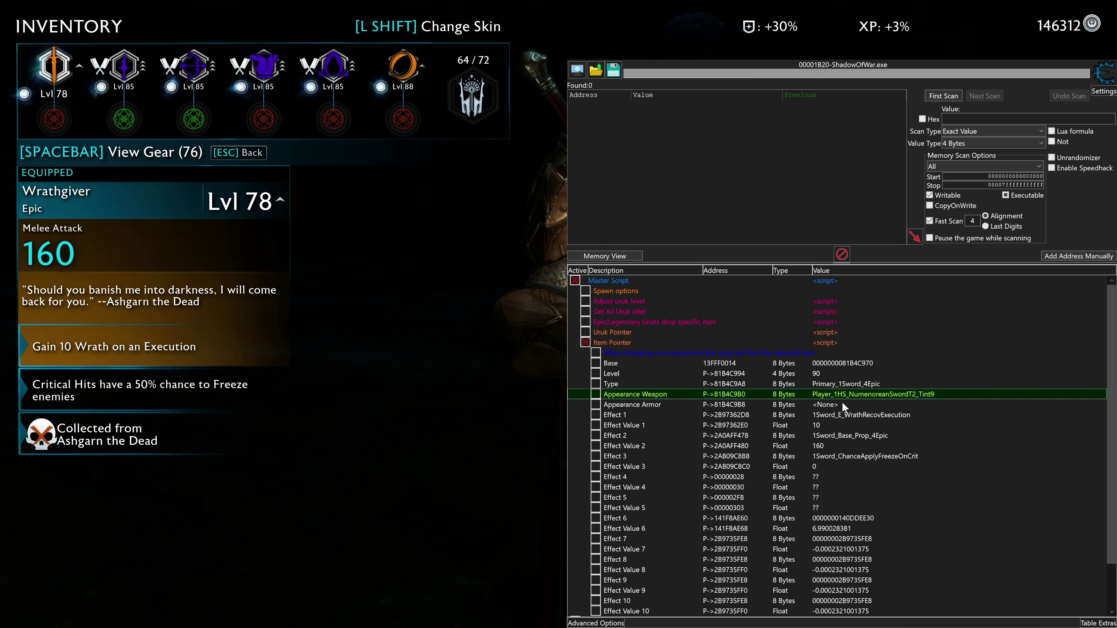
{"action": "left_click", "coordinate": [835, 415]}
{"action": "left_click", "coordinate": [823, 425]}
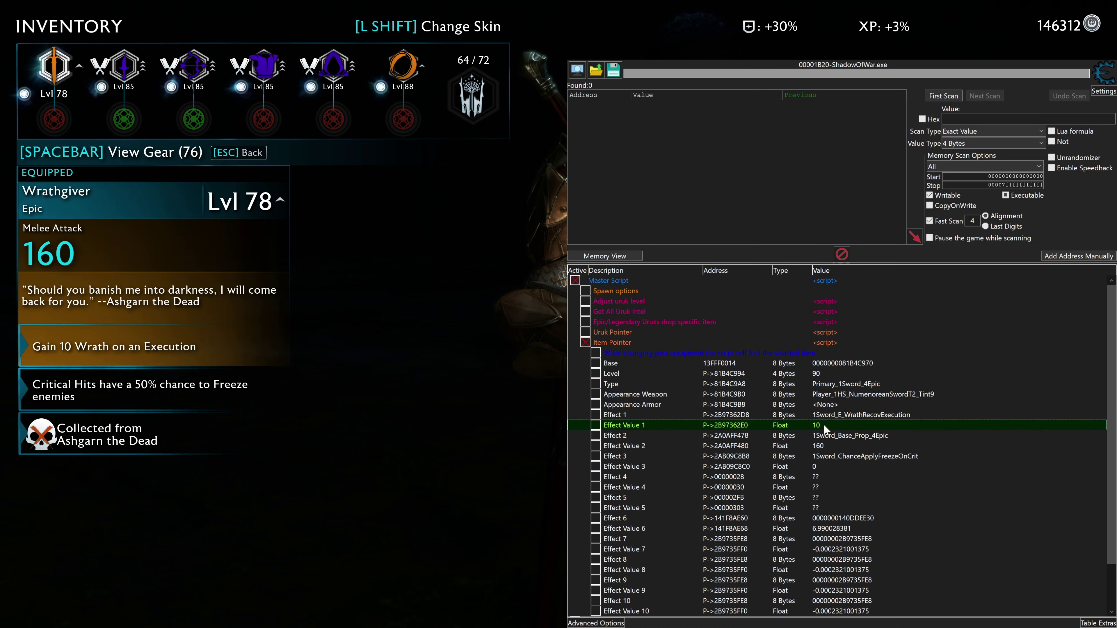
{"action": "left_click", "coordinate": [842, 435]}
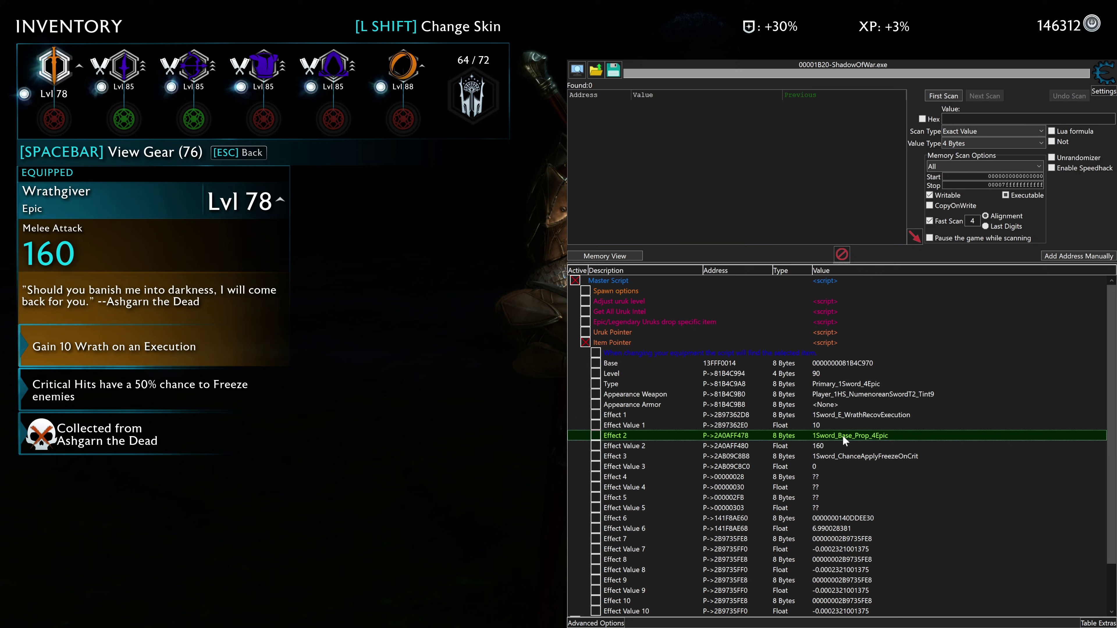
{"action": "double_click", "coordinate": [831, 442]}
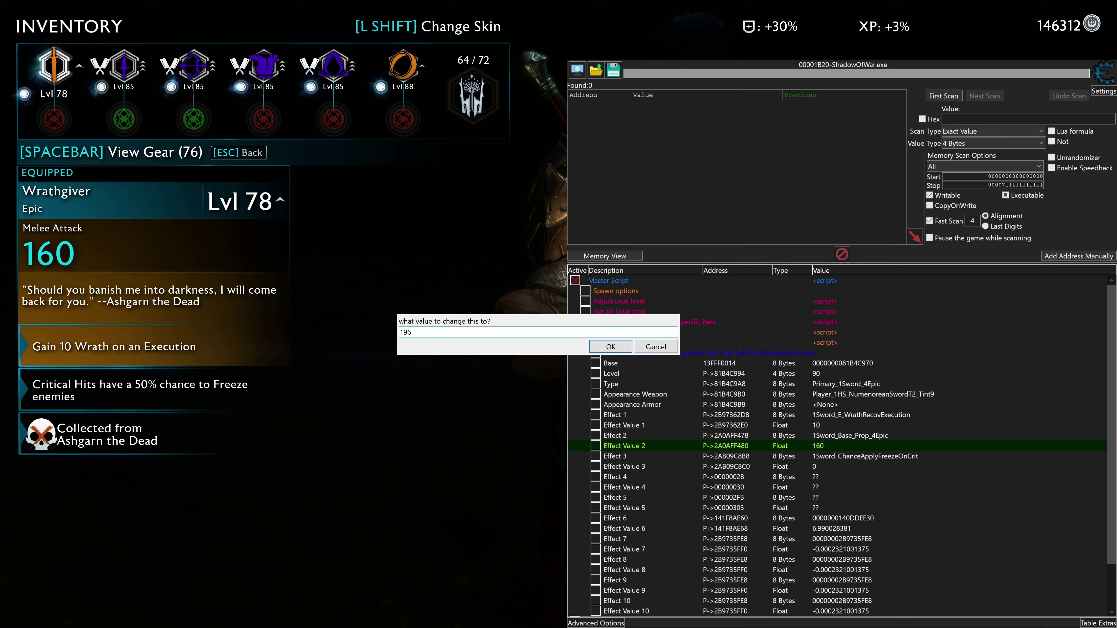
{"action": "key", "text": "Return"}
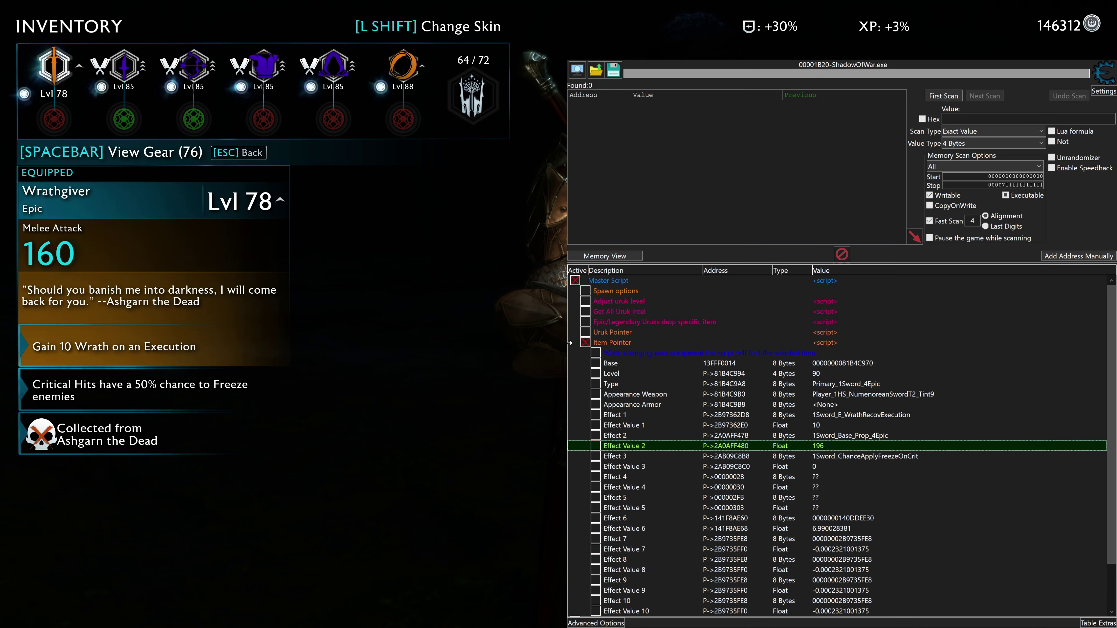
- Change Effect 3 to 1Sword_DmgBoostHealthFull and set Effect Value 3 to 0.150000006
{"action": "left_click", "coordinate": [861, 456]}
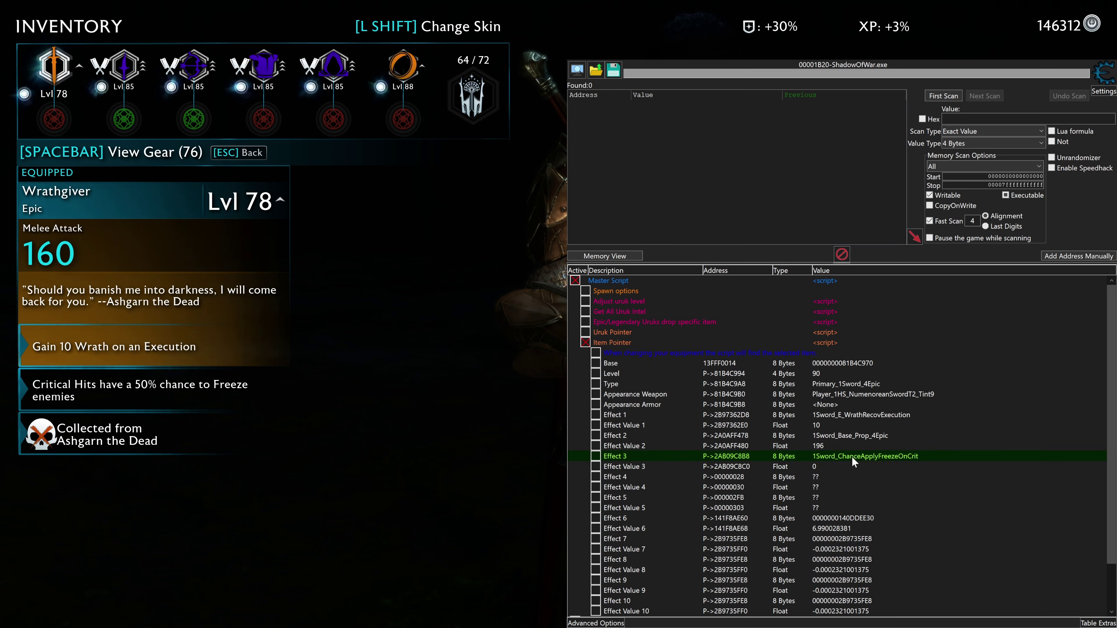
{"action": "double_click", "coordinate": [853, 456]}
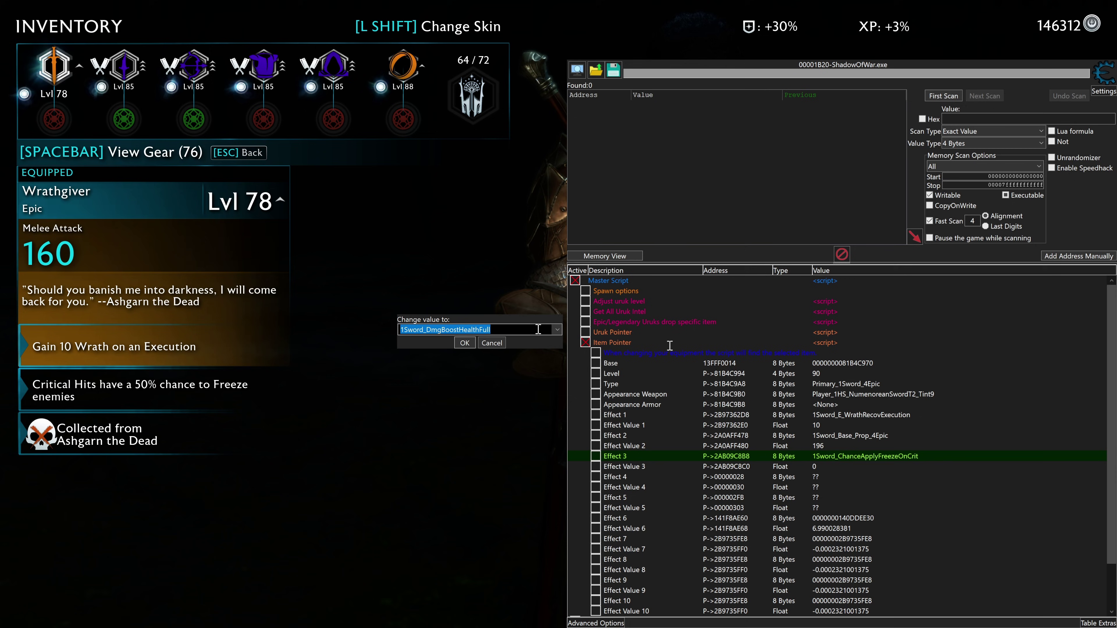
{"action": "left_click", "coordinate": [468, 342]}
{"action": "left_click", "coordinate": [823, 471]}
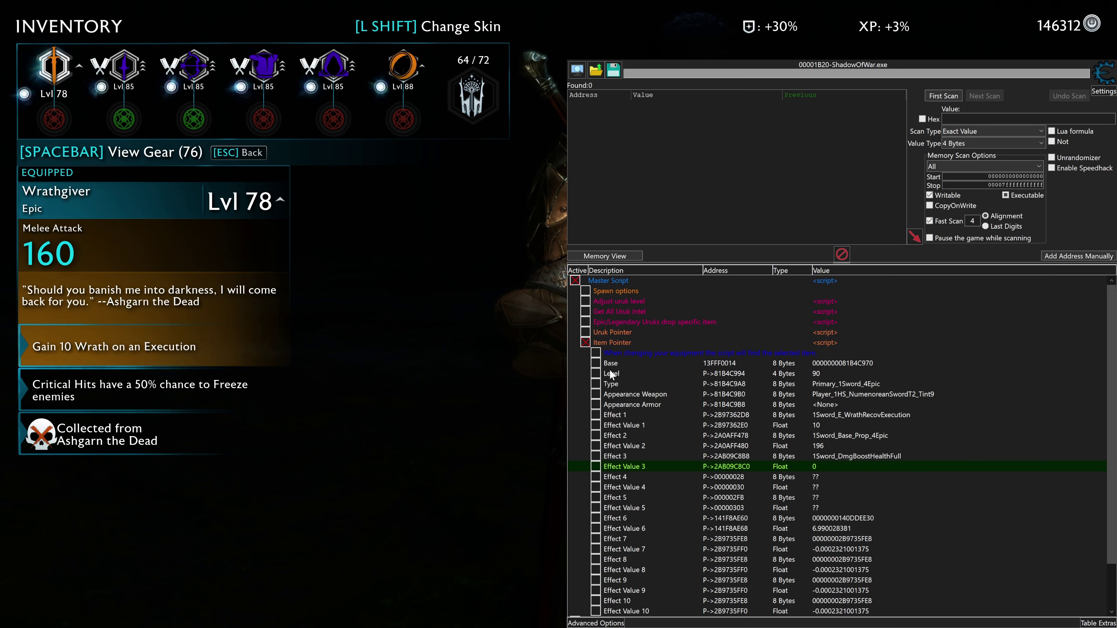
{"action": "key", "text": "Return"}
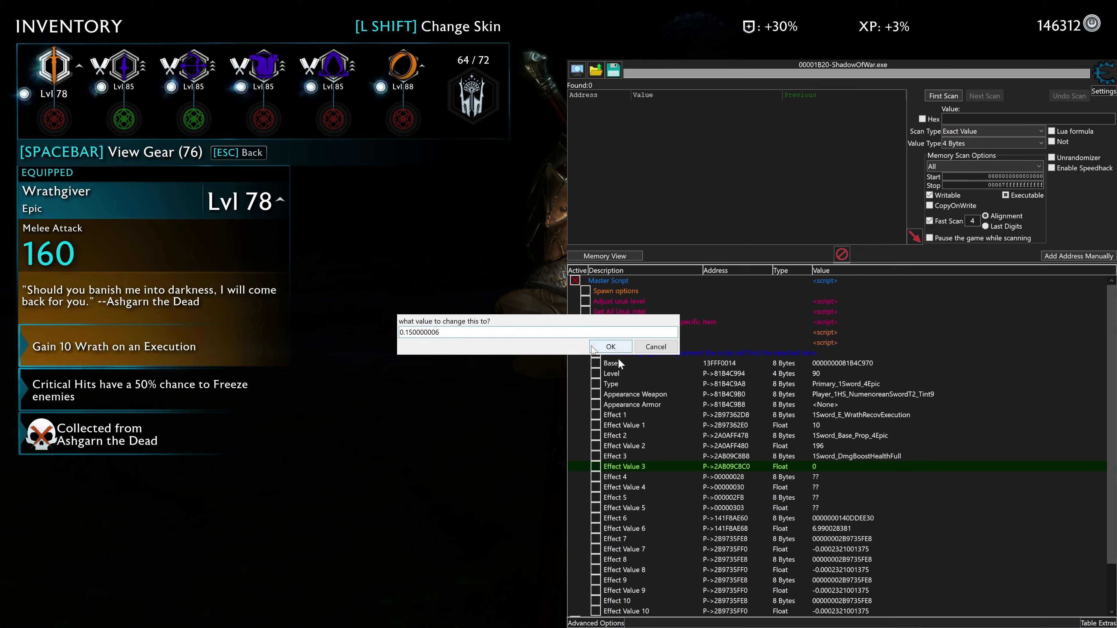
{"action": "key", "text": "Return"}
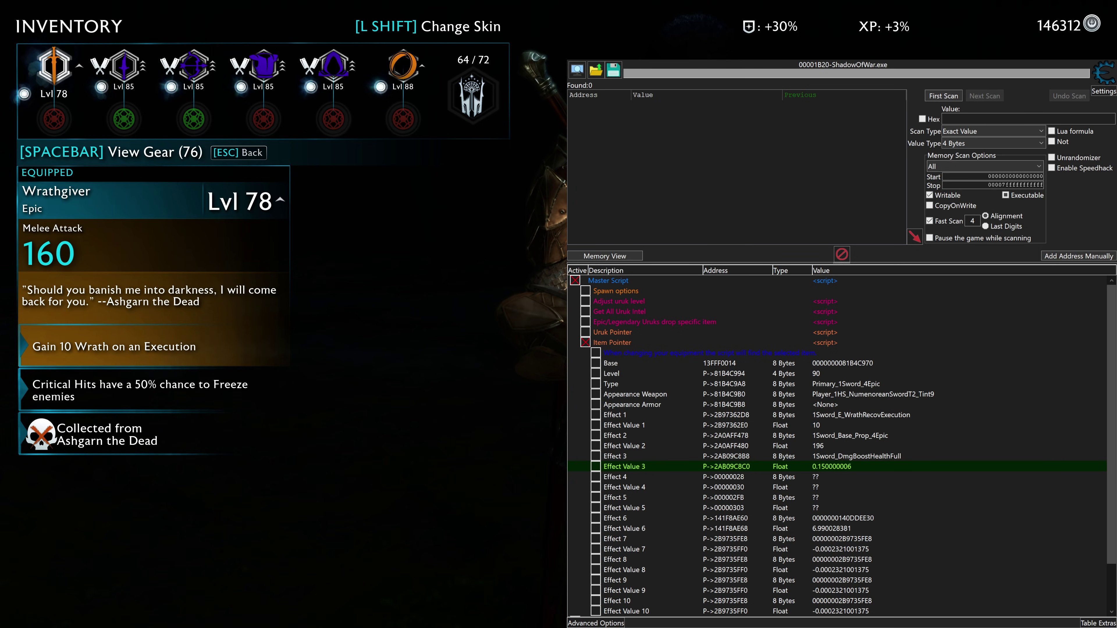
- Switch to the game's inventory, refresh the equipped Wrathgiver by selecting another gear slot and returning, and check its stats in the sword gear list
{"action": "key", "text": "Right"}
{"action": "key", "text": "Right"}
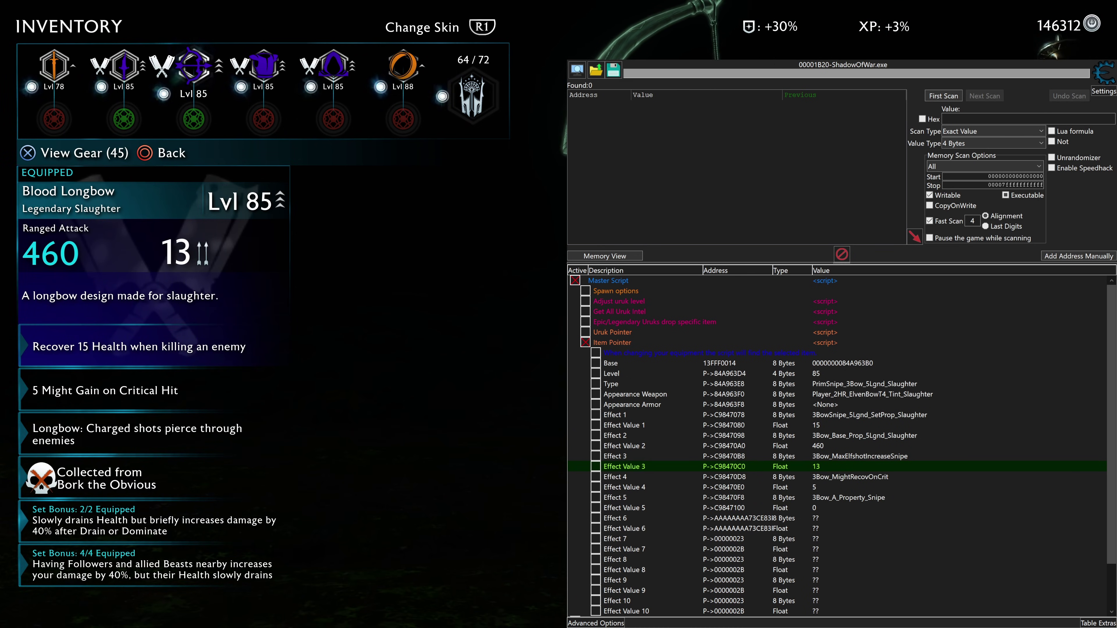
{"action": "key", "text": "Left"}
{"action": "key", "text": "Left"}
{"action": "key", "text": "Return"}
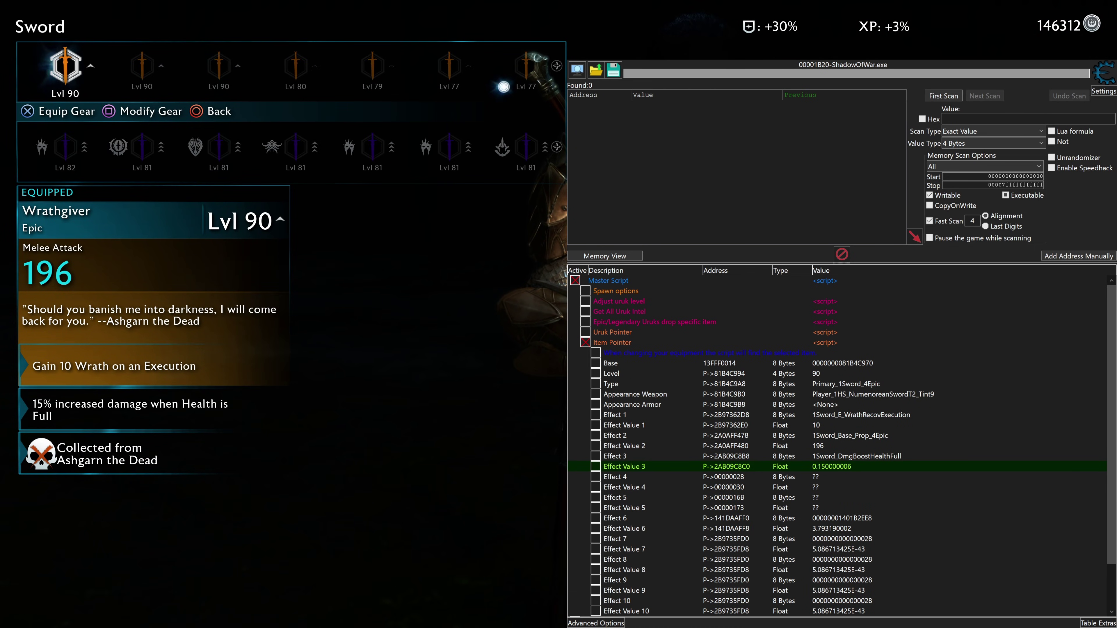
{"action": "key", "text": "Escape"}
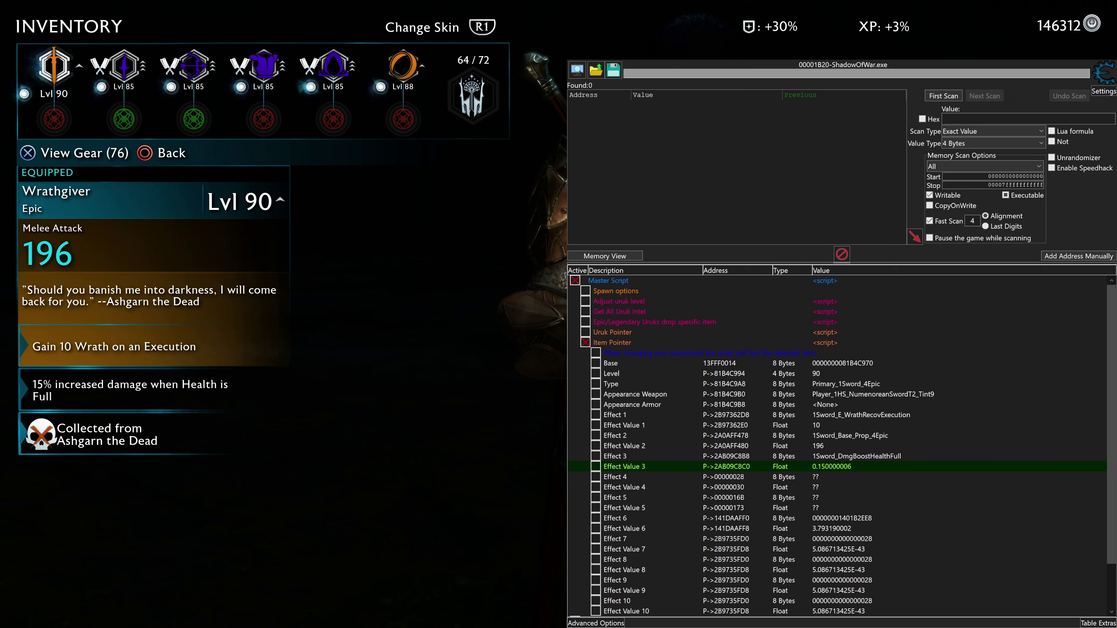
- Equip the Wrathgiver collected from Ar-Saku Pain Seeker to compare the two level 90 swords, and re-equip the one from Ashgarn the Dead
{"action": "key", "text": "Return"}
{"action": "key", "text": "Right"}
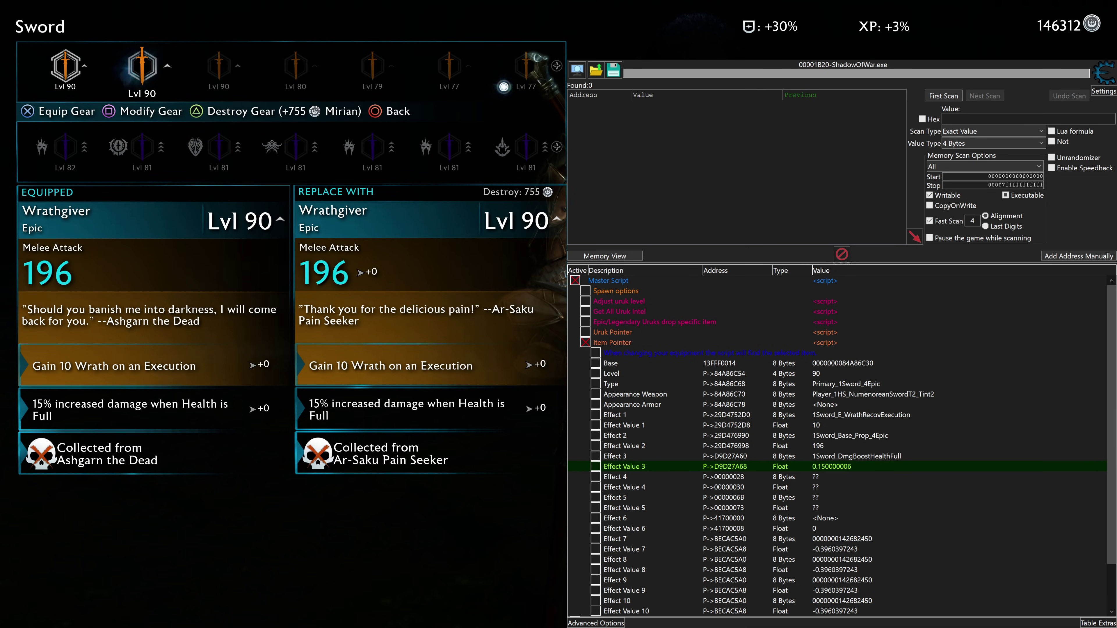
{"action": "key", "text": "Return"}
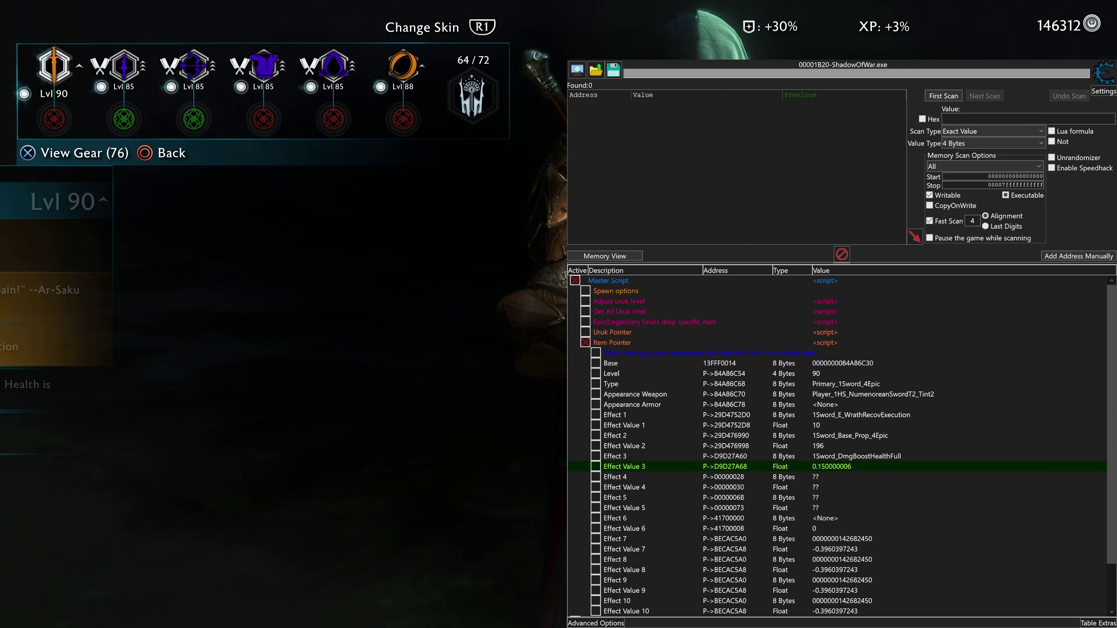
{"action": "key", "text": "Return"}
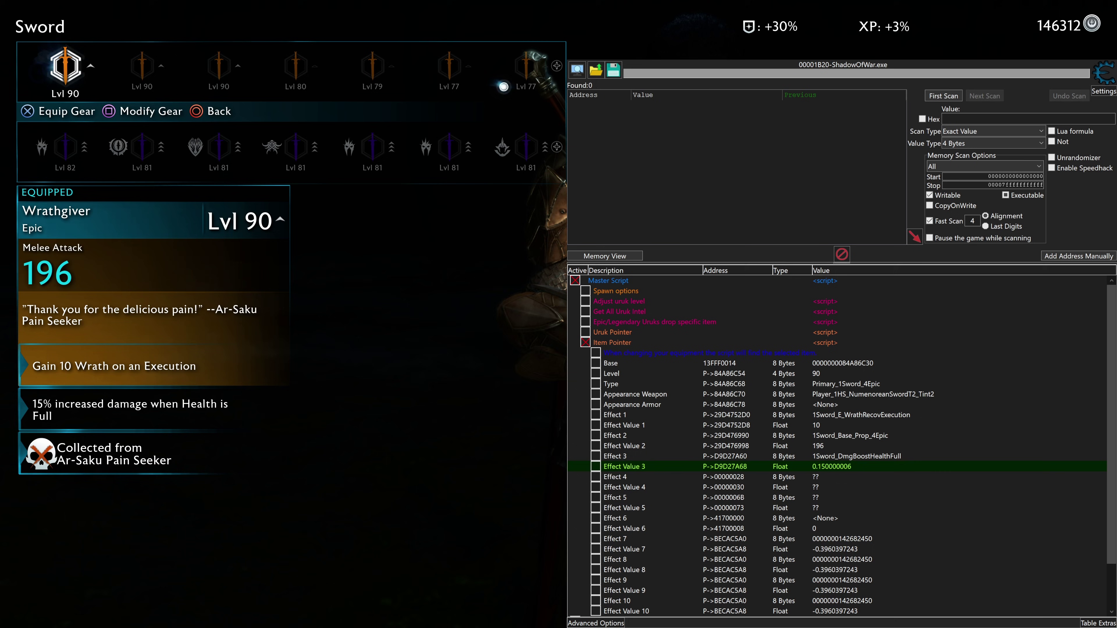
{"action": "key", "text": "Right"}
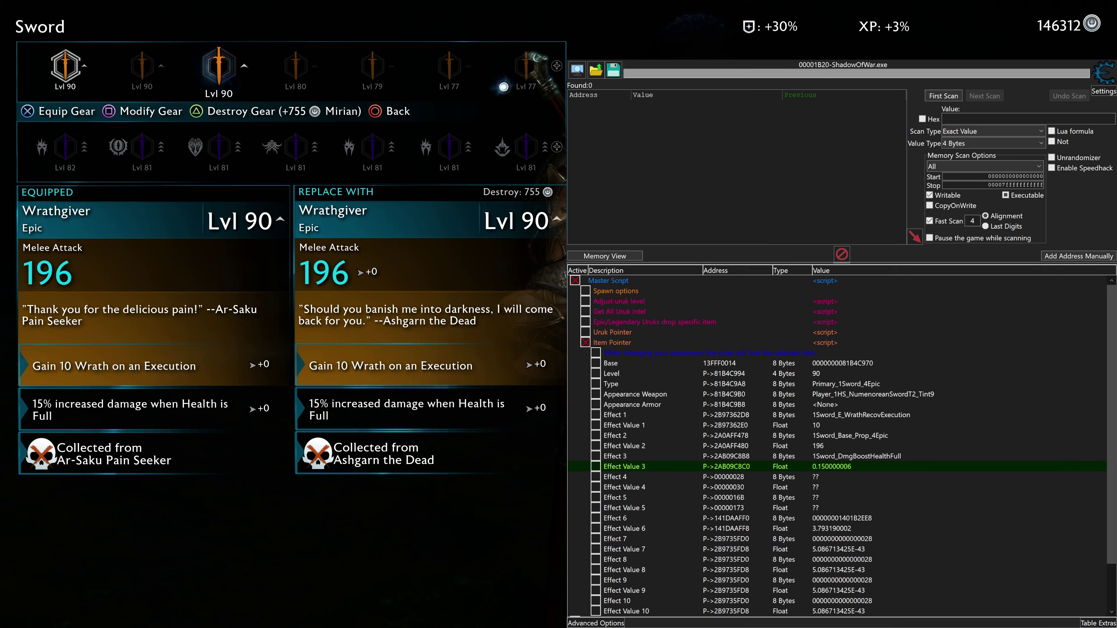
{"action": "key", "text": "Escape"}
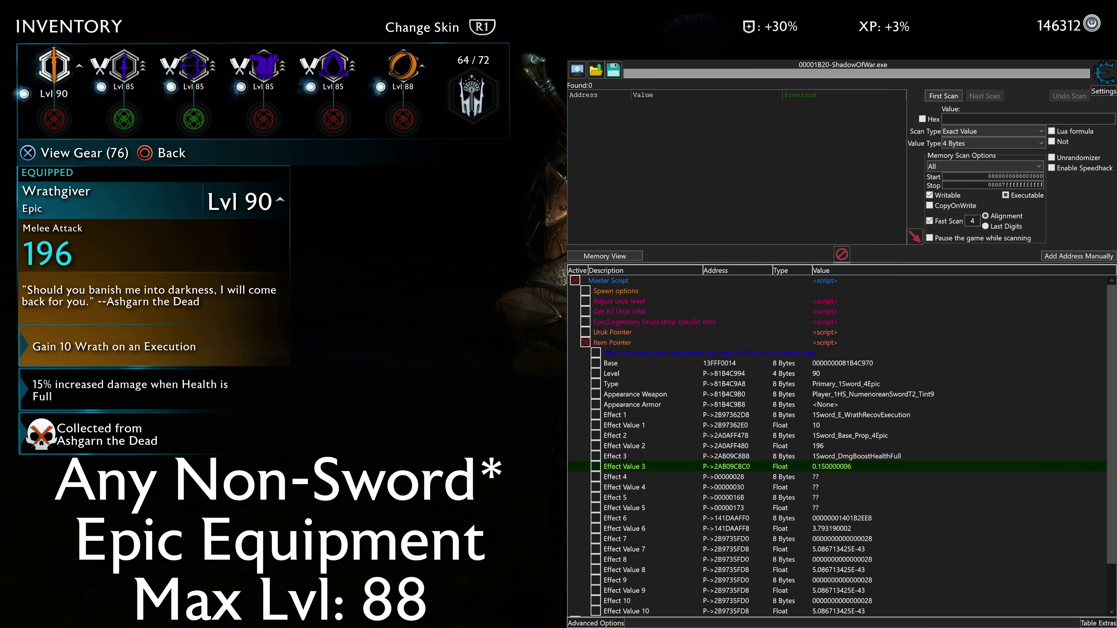
- Look through the equipped gear slots from the sword to the ring and go back to the Blood Dagger
{"action": "key", "text": "Right"}
{"action": "key", "text": "Right"}
{"action": "key", "text": "Right"}
{"action": "key", "text": "Right"}
{"action": "key", "text": "Right"}
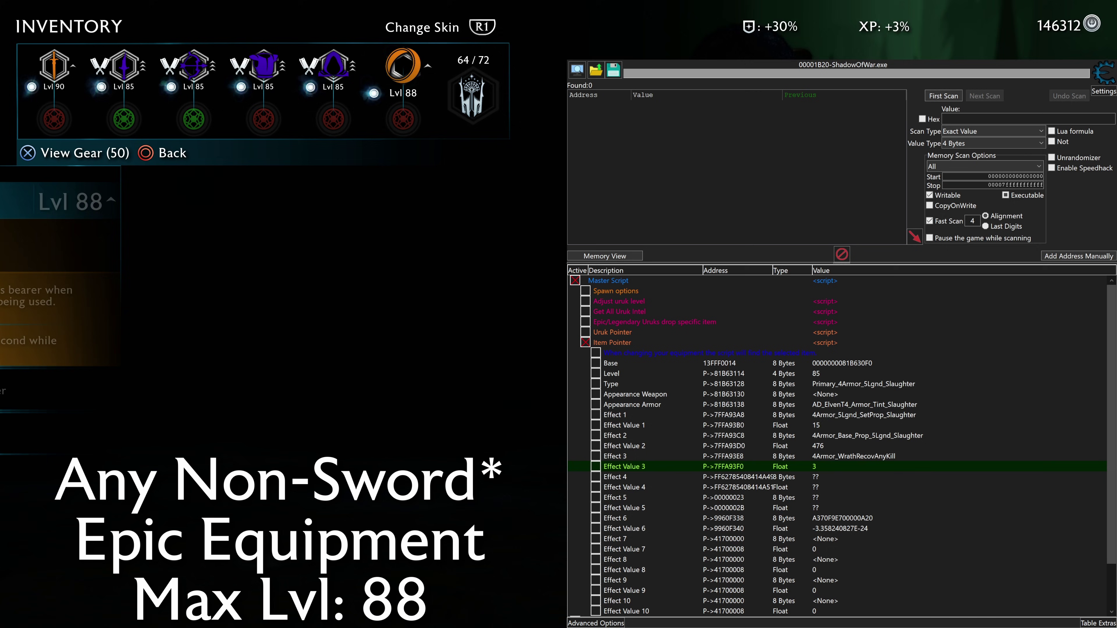
{"action": "key", "text": "Left"}
{"action": "key", "text": "Left"}
{"action": "key", "text": "Left"}
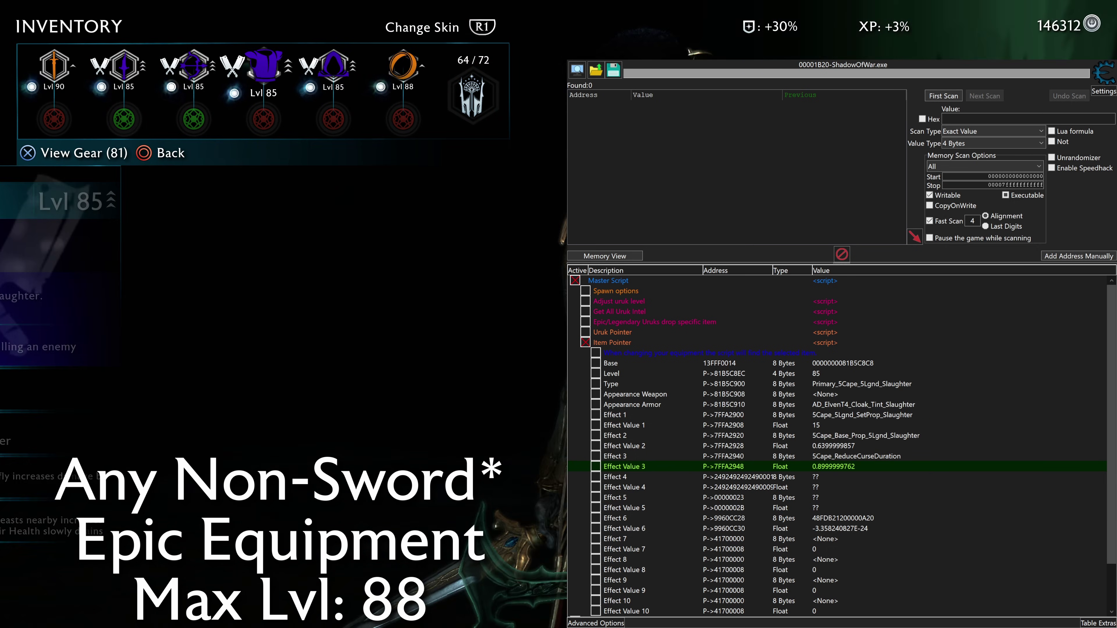
{"action": "key", "text": "Left"}
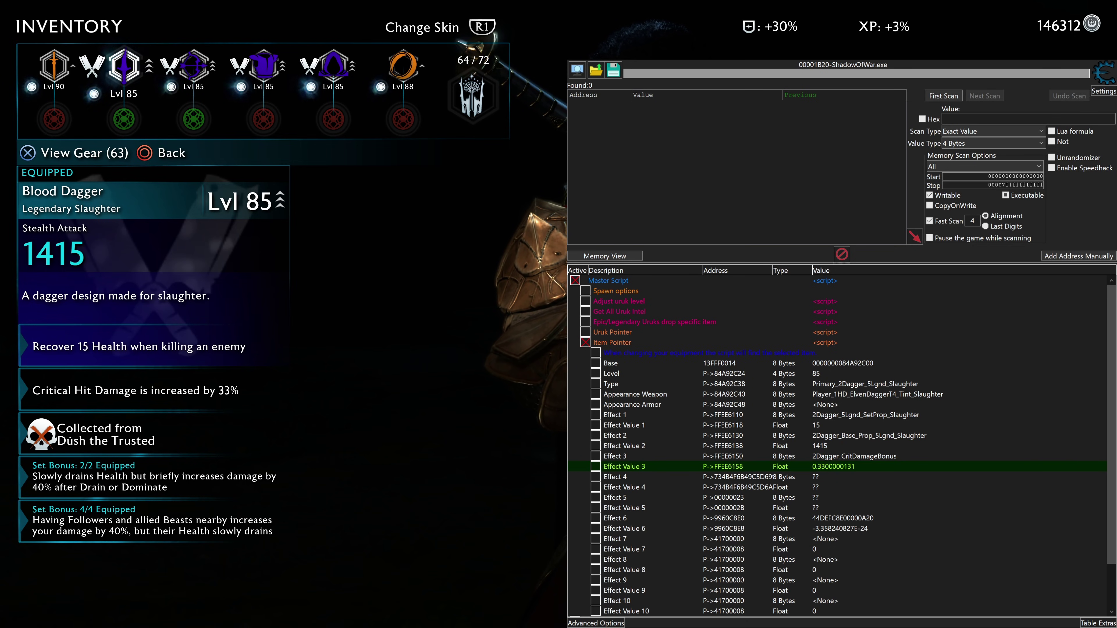
- Compare the equipped Blood Dagger with the Arcane Dagger in the dagger gear list, examining their item values in the cheat table
{"action": "key", "text": "Return"}
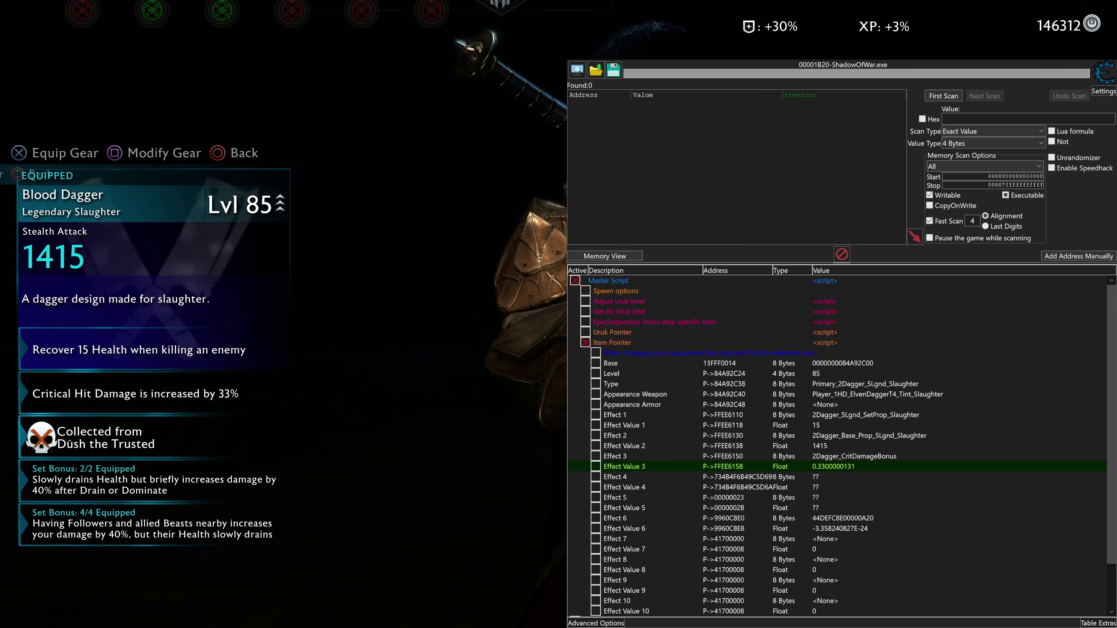
{"action": "key", "text": "Escape"}
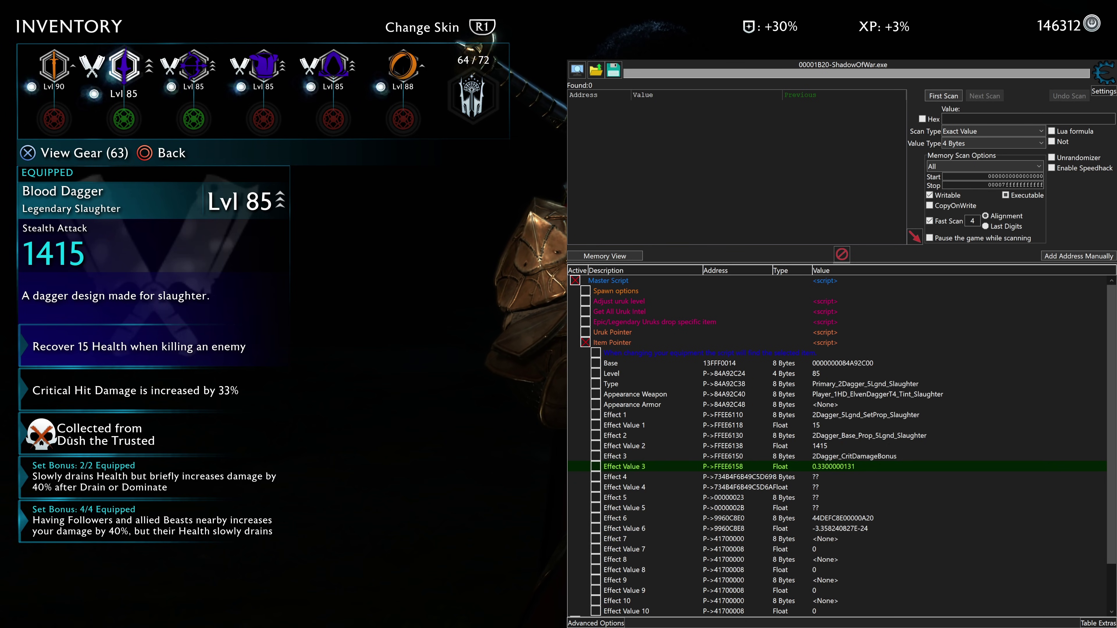
{"action": "key", "text": "Return"}
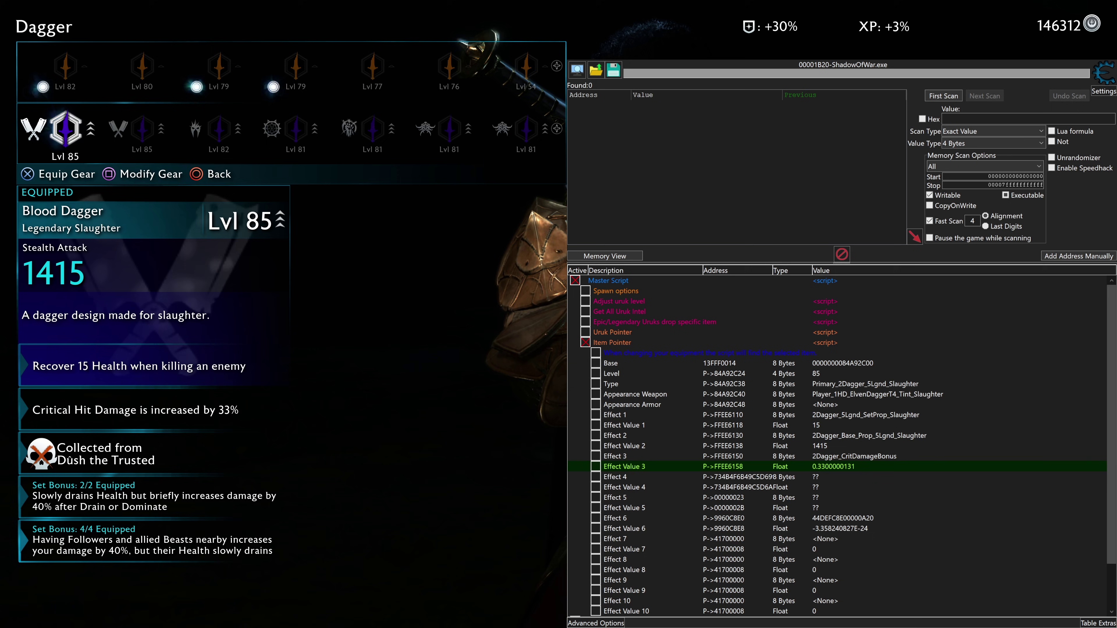
{"action": "key", "text": "Right"}
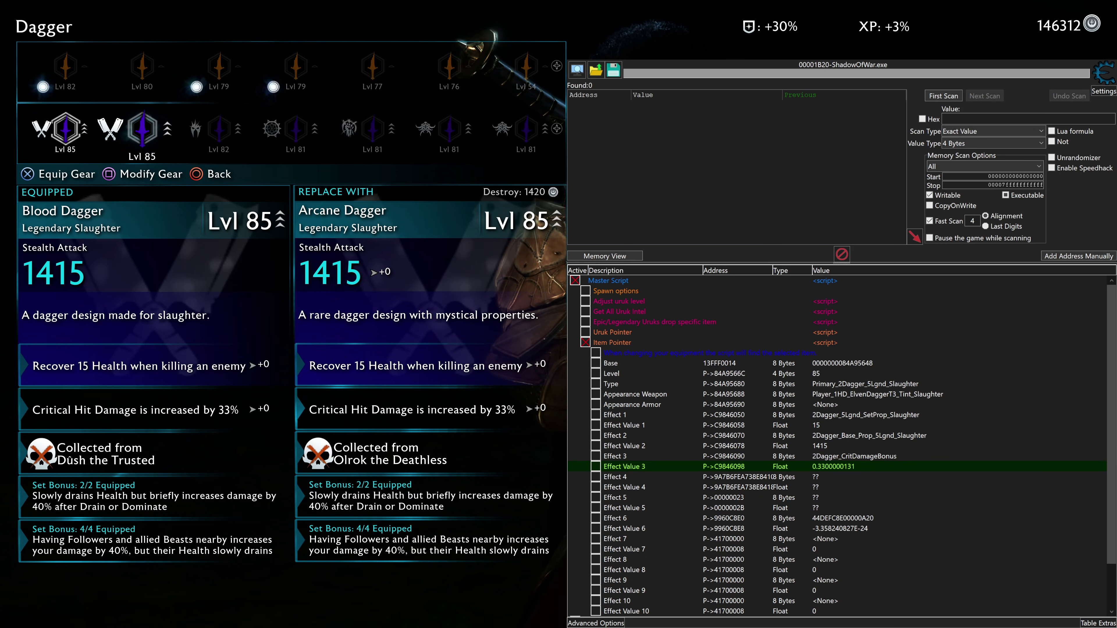
{"action": "key", "text": "Right"}
{"action": "key", "text": "Left"}
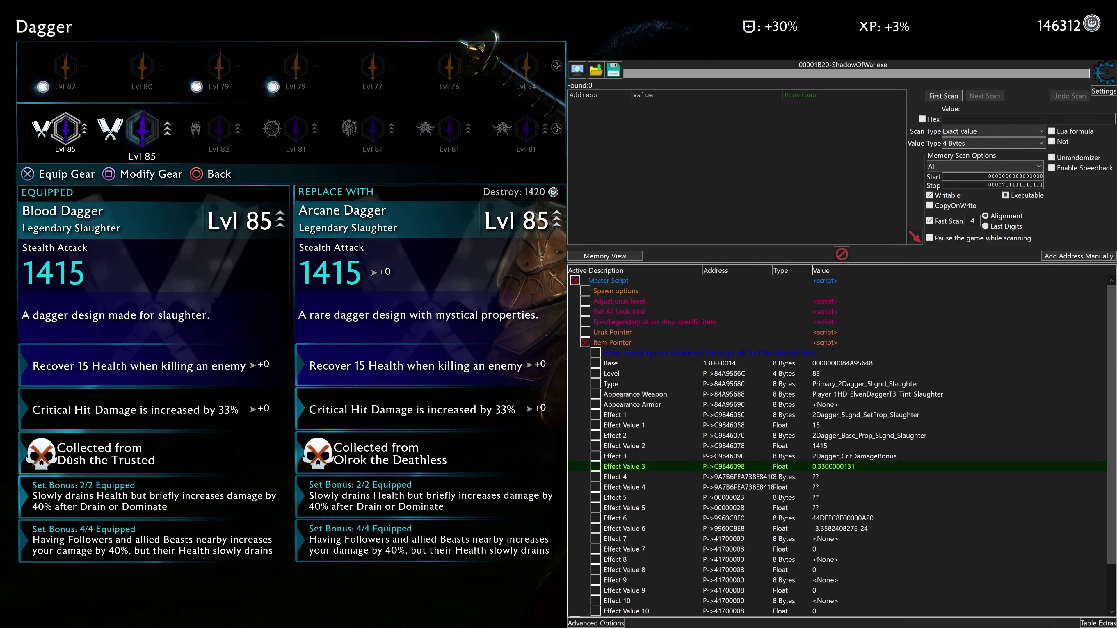
{"action": "key", "text": "Escape"}
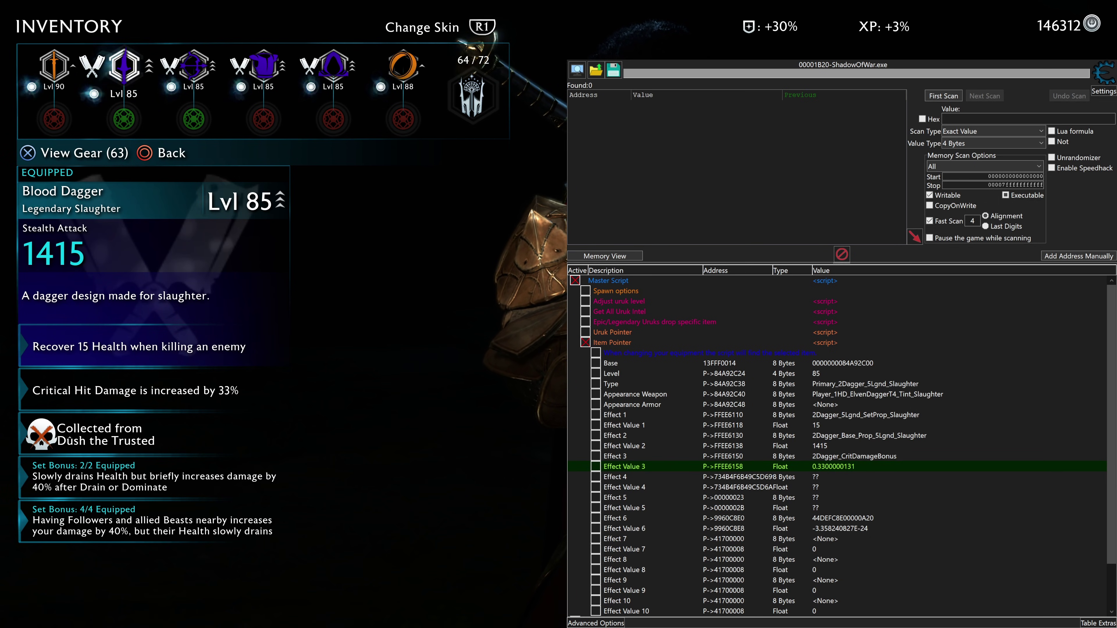
{"action": "key", "text": "Return"}
{"action": "key", "text": "Right"}
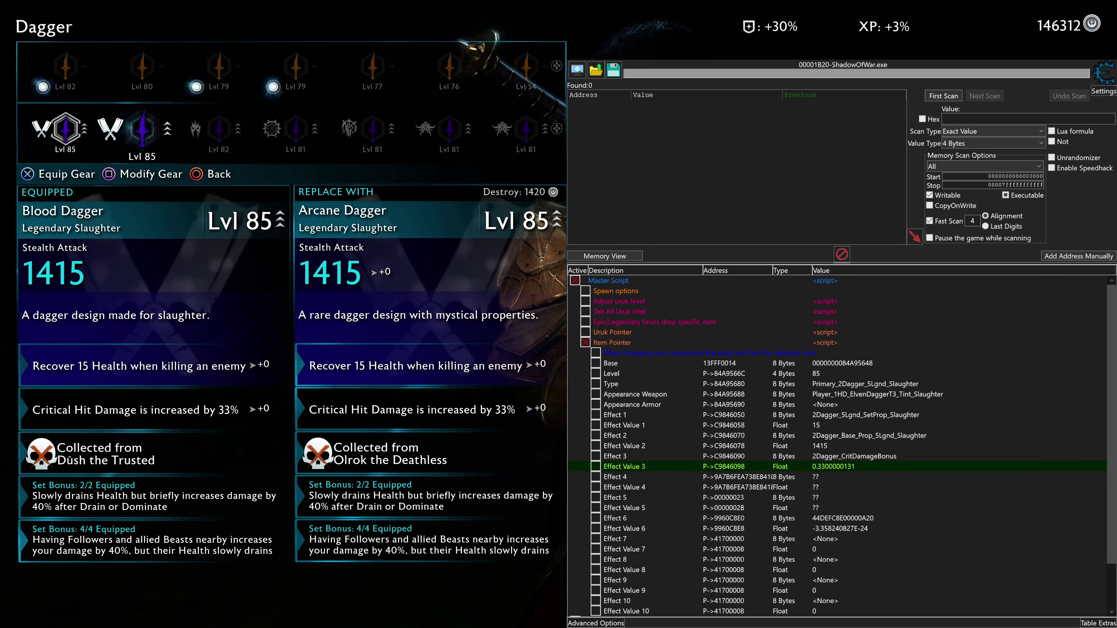
{"action": "key", "text": "Left"}
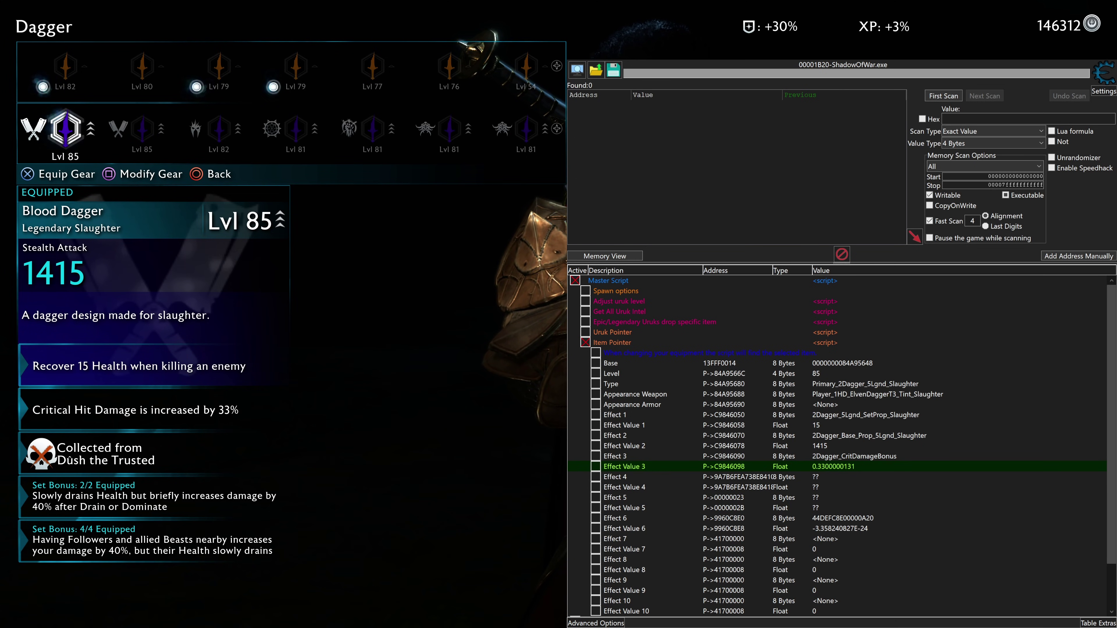
{"action": "key", "text": "Right"}
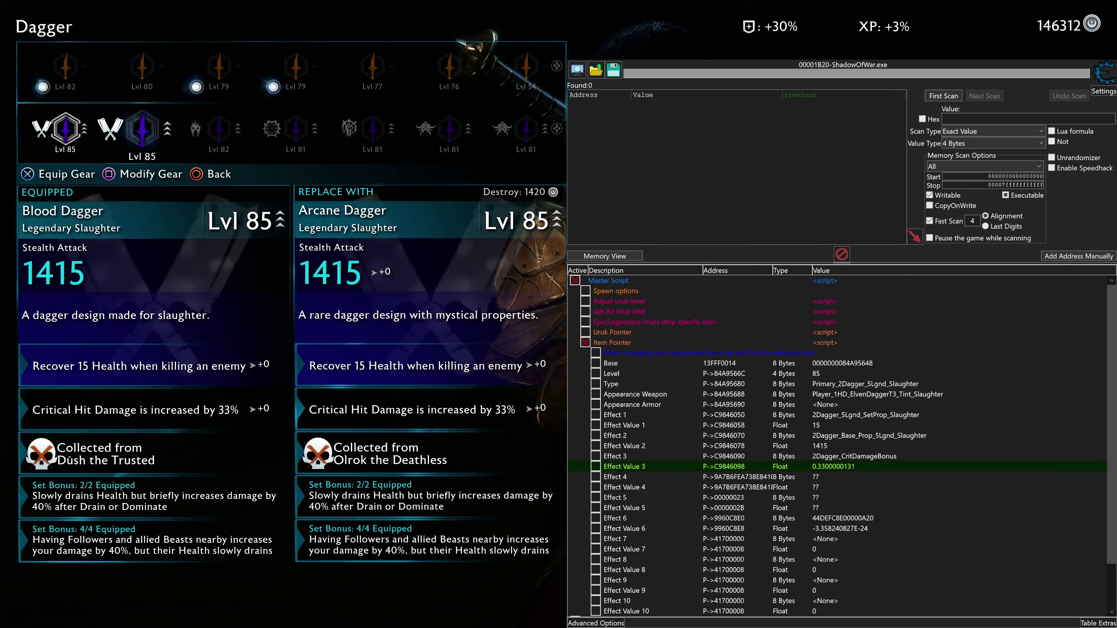
{"action": "key", "text": "Right"}
{"action": "key", "text": "Left"}
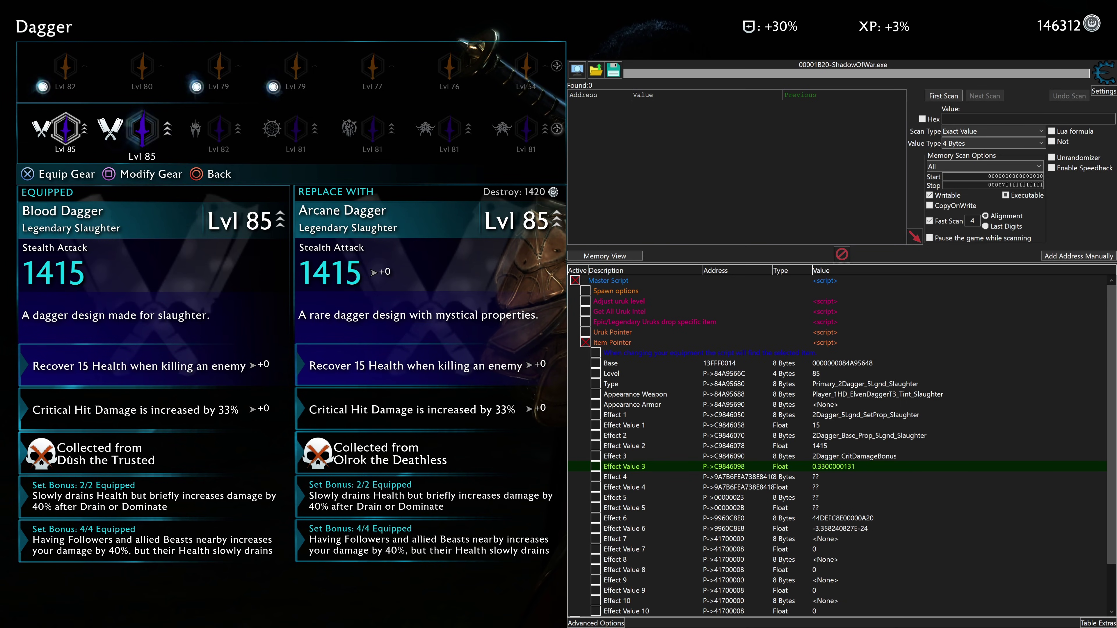
{"action": "key", "text": "Escape"}
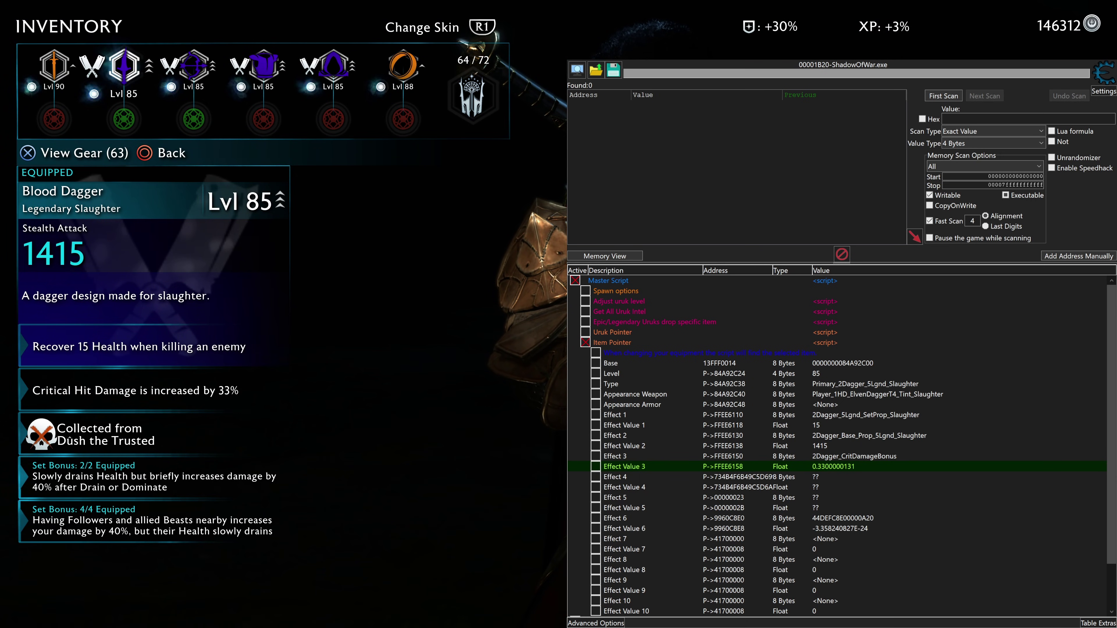
- Examine the Modify Gear options for the Arcane Dagger without changing anything and go back to the inventory overview
{"action": "key", "text": "Return"}
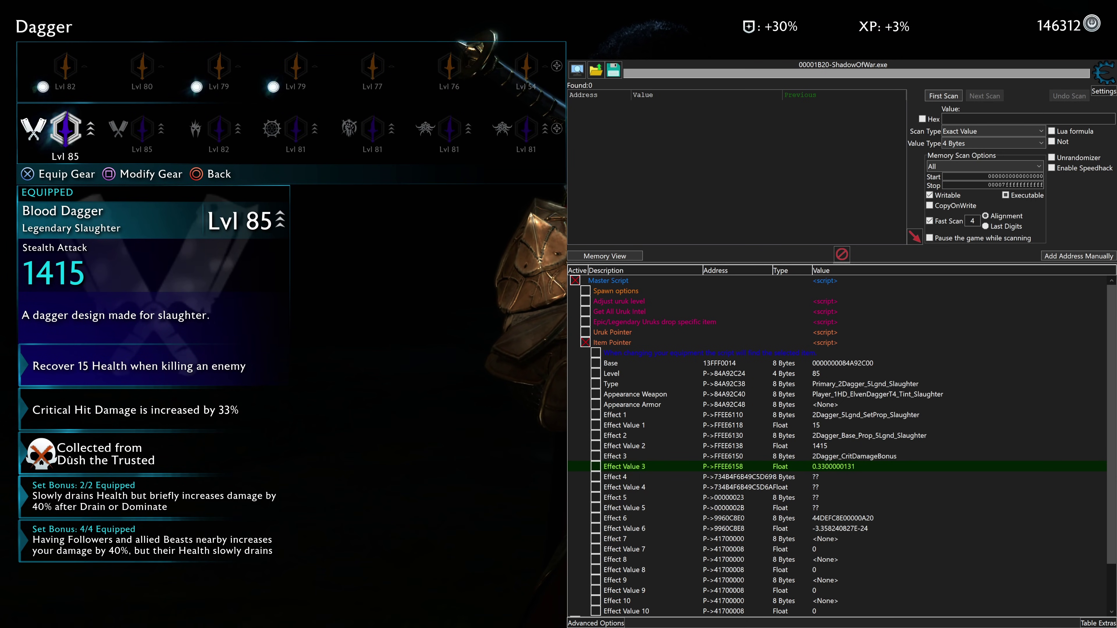
{"action": "key", "text": "Right"}
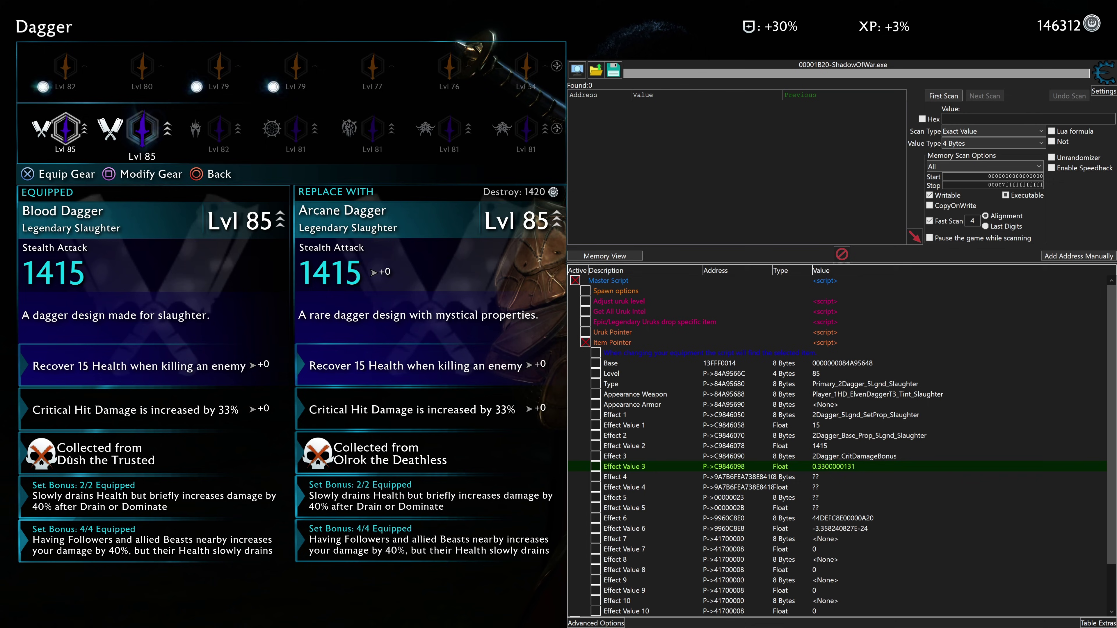
{"action": "key", "text": "Left"}
{"action": "key", "text": "Escape"}
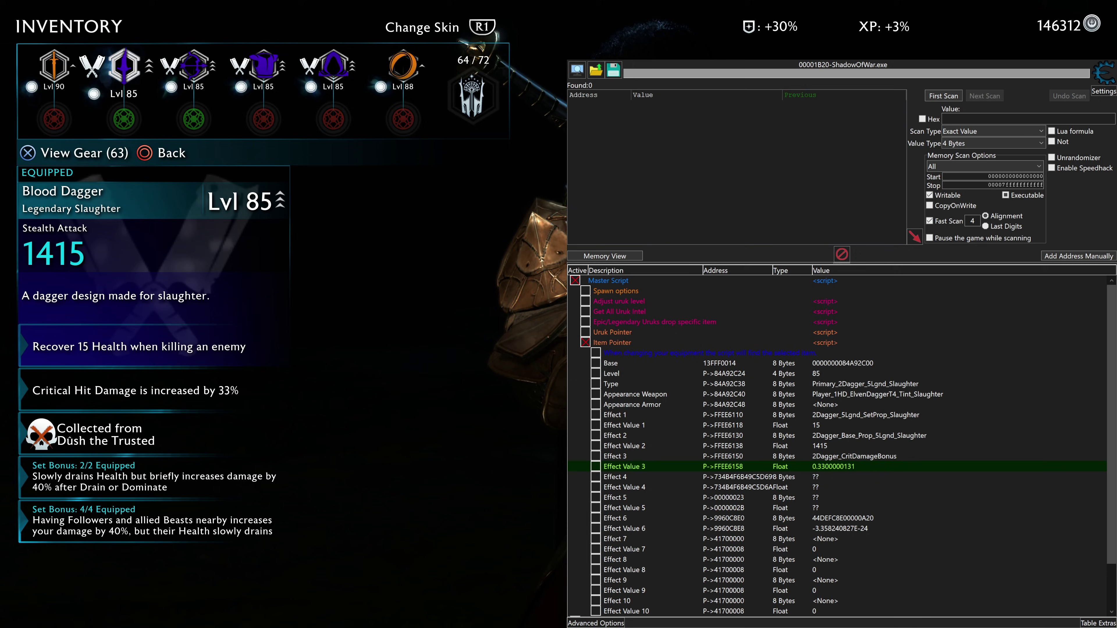
{"action": "key", "text": "Return"}
{"action": "key", "text": "Right"}
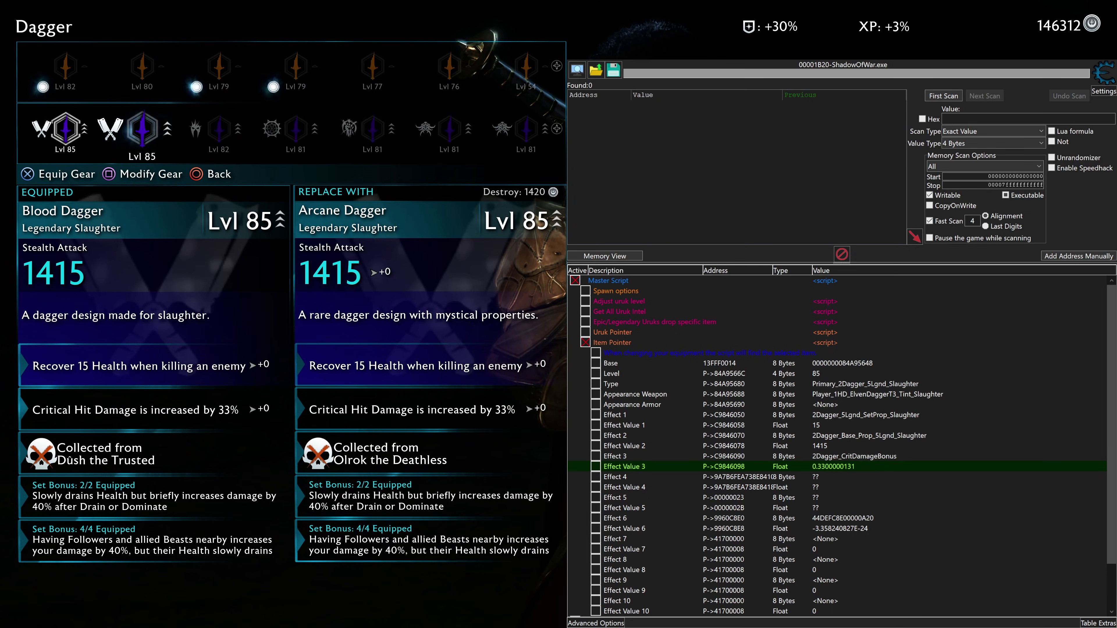
{"action": "key", "text": "x"}
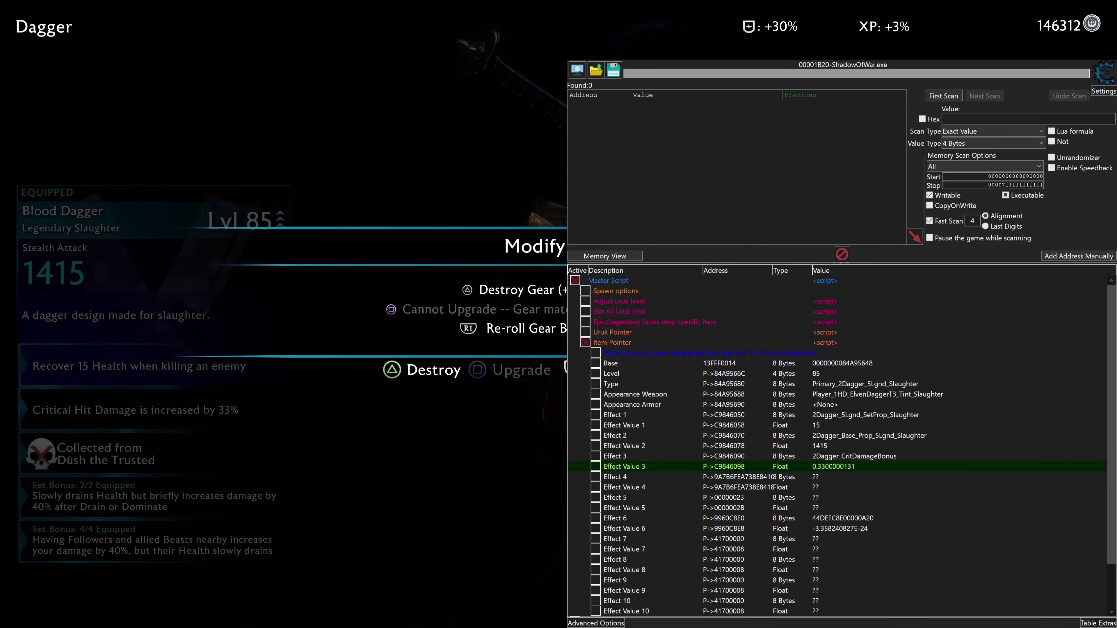
{"action": "key", "text": "Escape"}
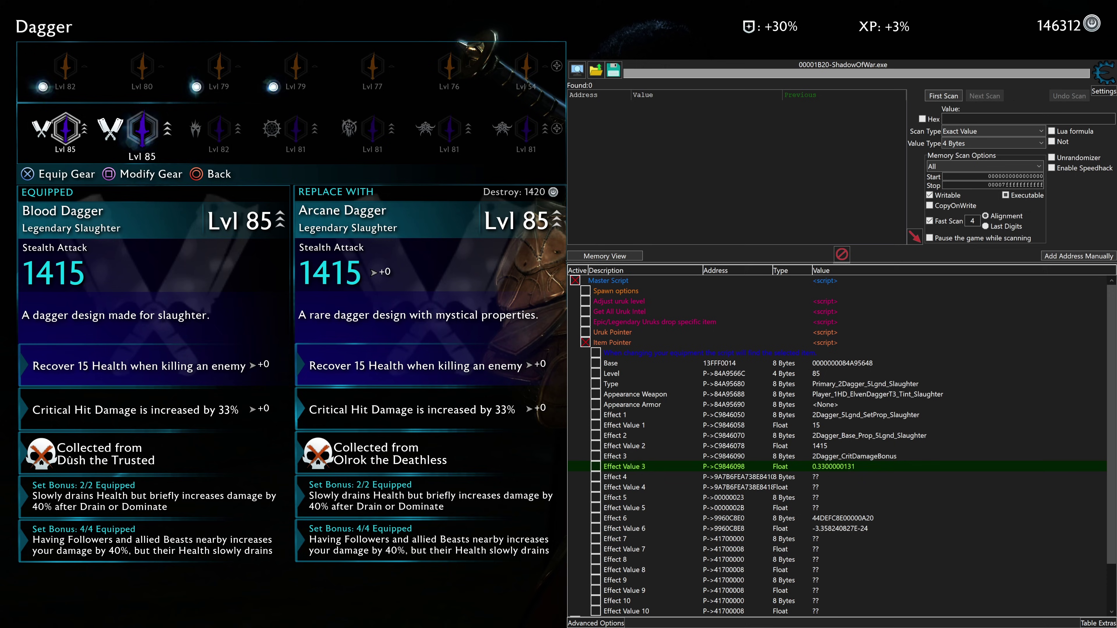
{"action": "key", "text": "Left"}
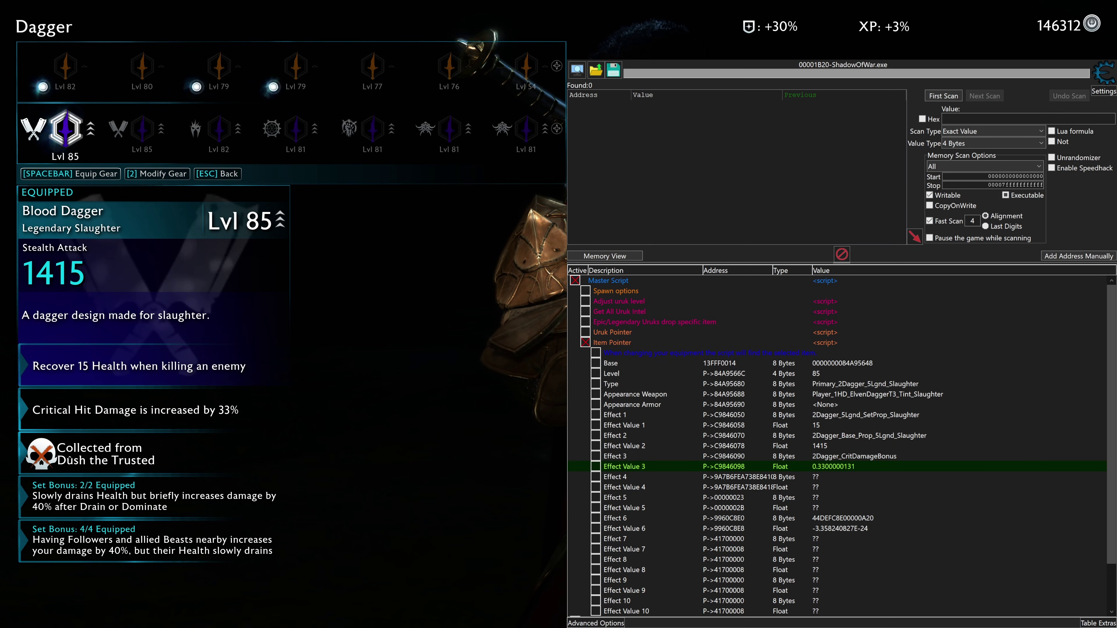
{"action": "key", "text": "2"}
{"action": "key", "text": "Up"}
{"action": "key", "text": "Right"}
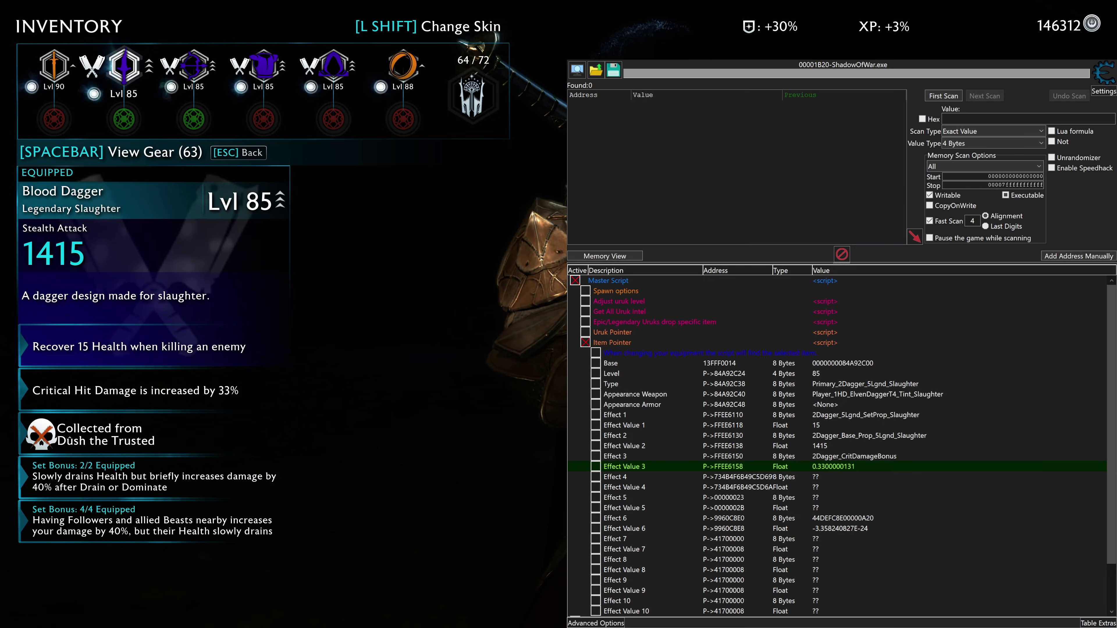
- Inspect the bow and armor gear lists and go back to the inventory with the Blood Armor selected
{"action": "key", "text": "Right"}
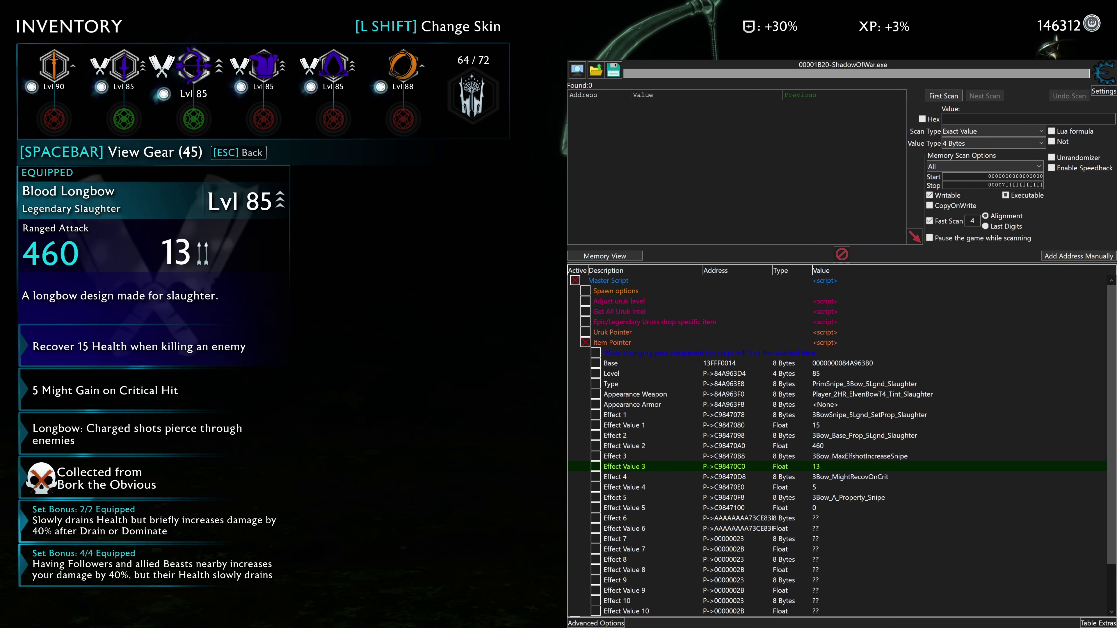
{"action": "key", "text": "space"}
{"action": "key", "text": "Up"}
{"action": "key", "text": "Down"}
{"action": "key", "text": "Escape"}
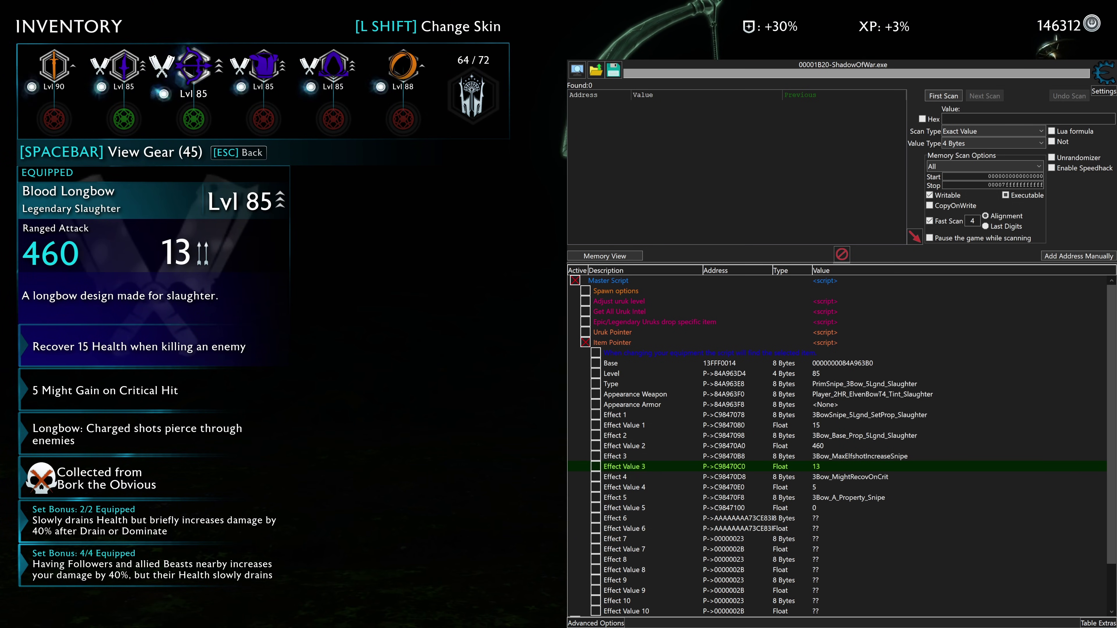
{"action": "key", "text": "Right"}
{"action": "key", "text": "space"}
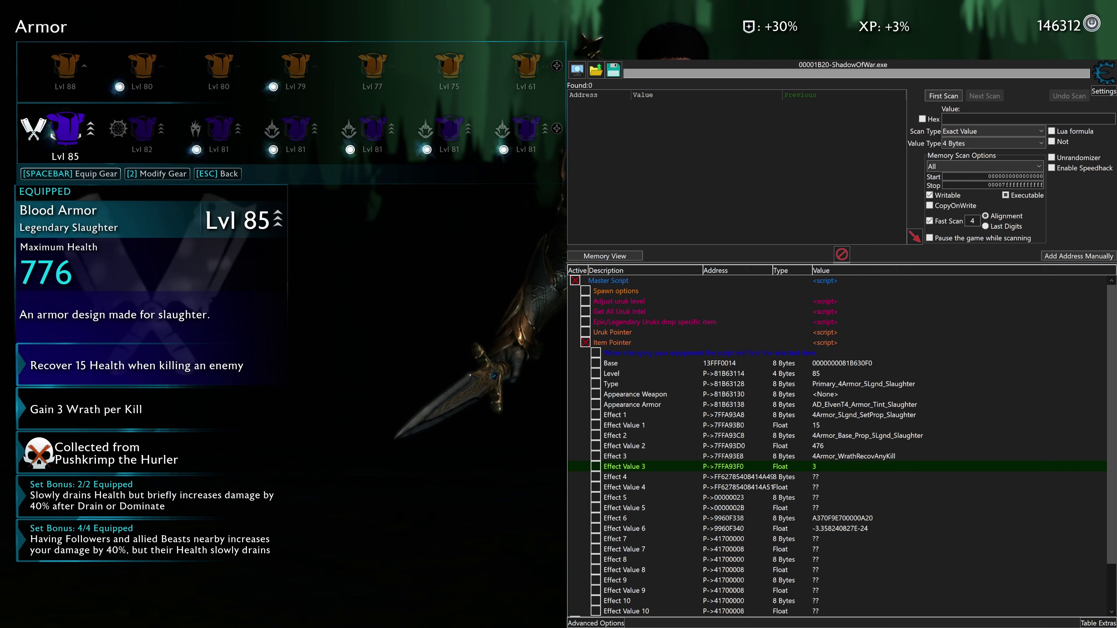
{"action": "key", "text": "Escape"}
{"action": "key", "text": "Left"}
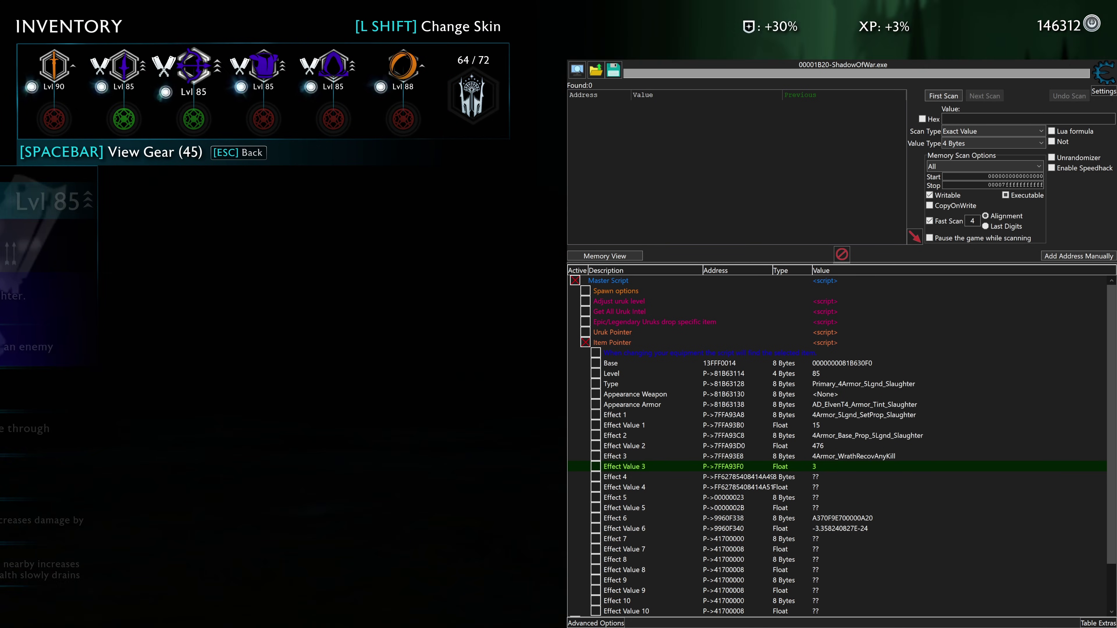
{"action": "key", "text": "Right"}
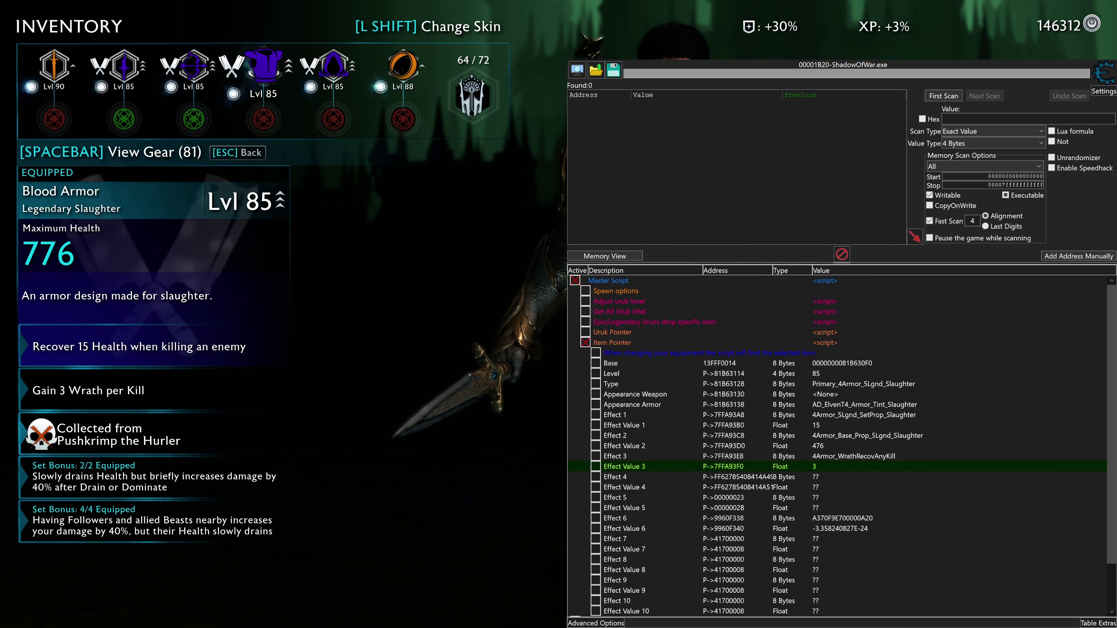
- Inspect the cloak and ring gear lists and go back to the inventory with the Starclaimer ring selected
{"action": "key", "text": "Right"}
{"action": "key", "text": "space"}
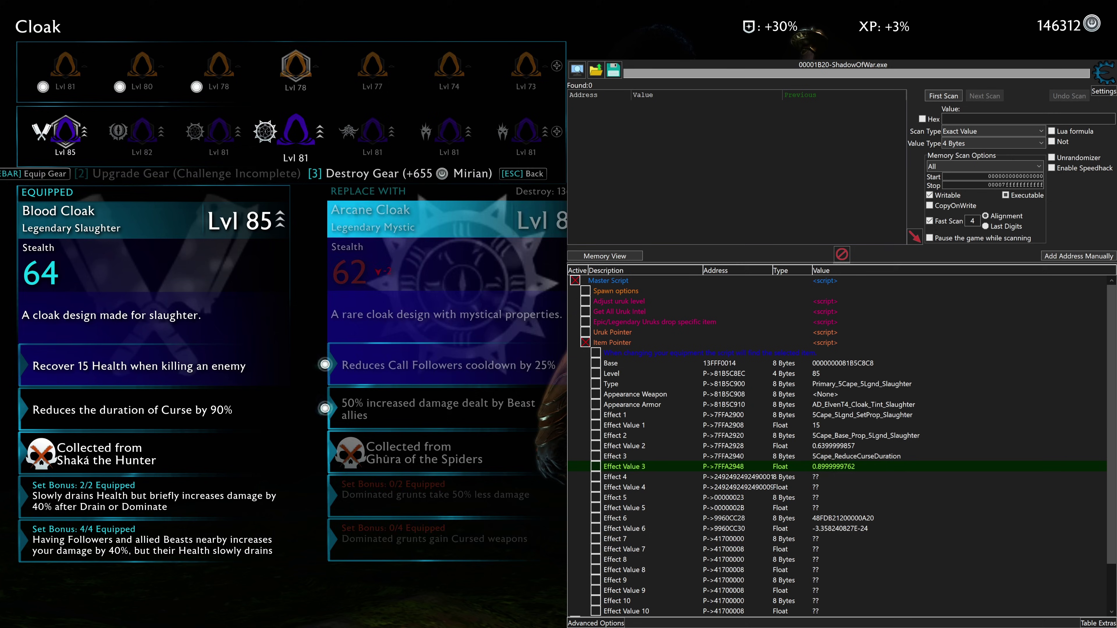
{"action": "key", "text": "Escape"}
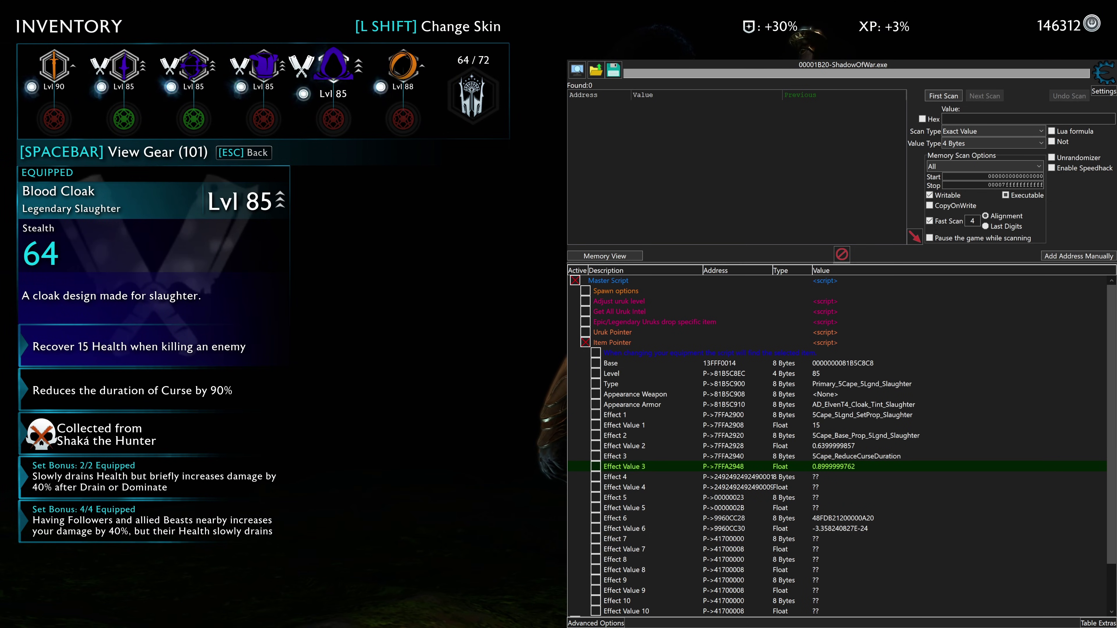
{"action": "key", "text": "Right"}
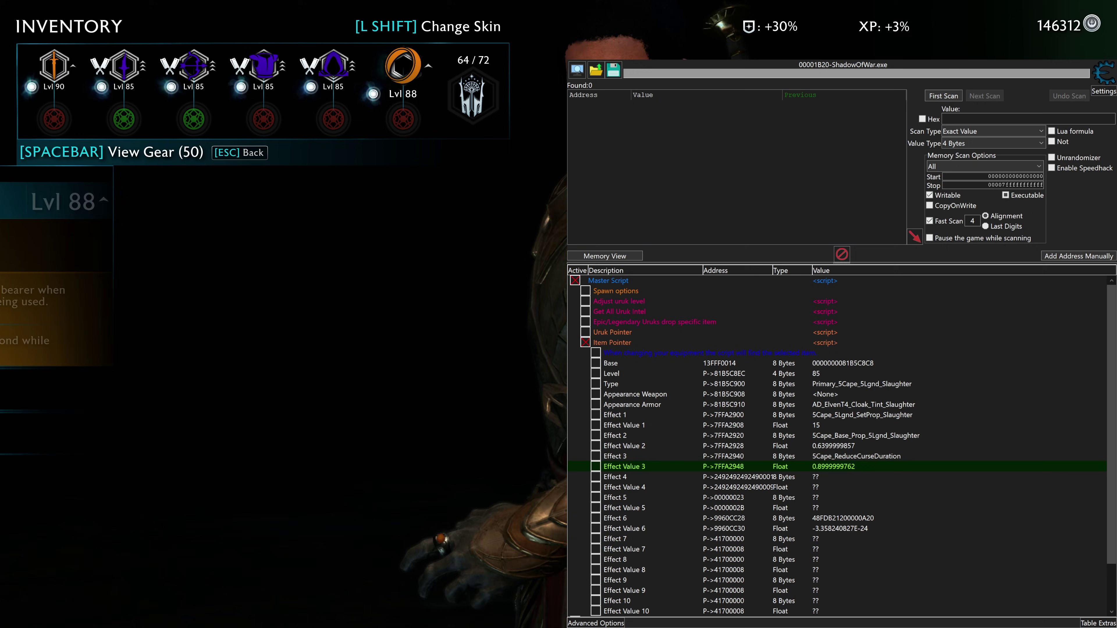
{"action": "key", "text": "space"}
{"action": "key", "text": "Escape"}
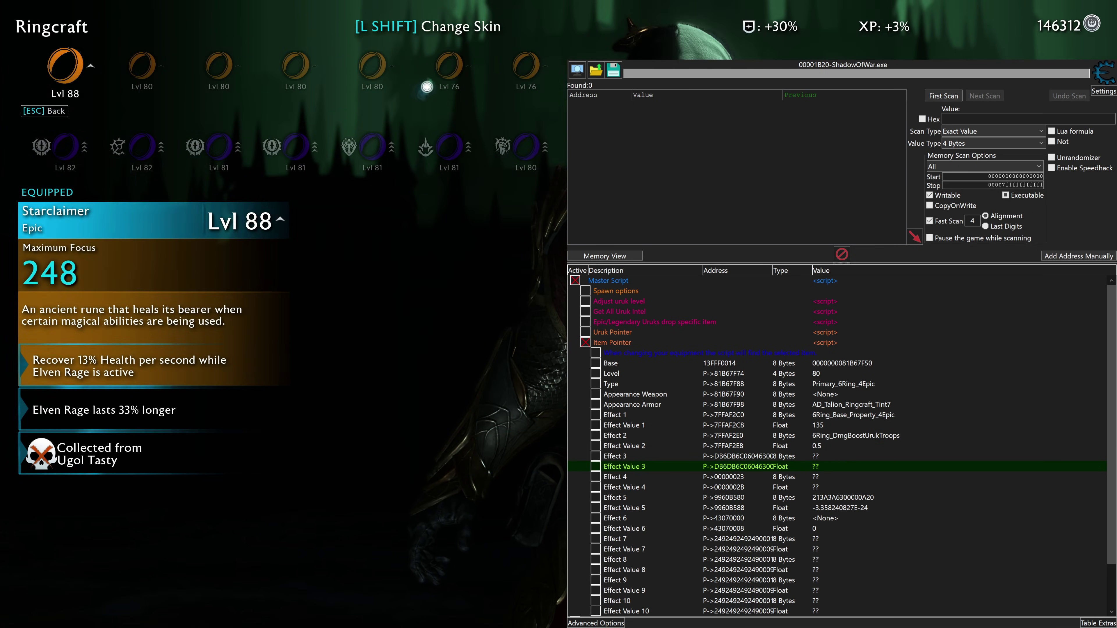
{"action": "key", "text": "Right"}
{"action": "key", "text": "Left"}
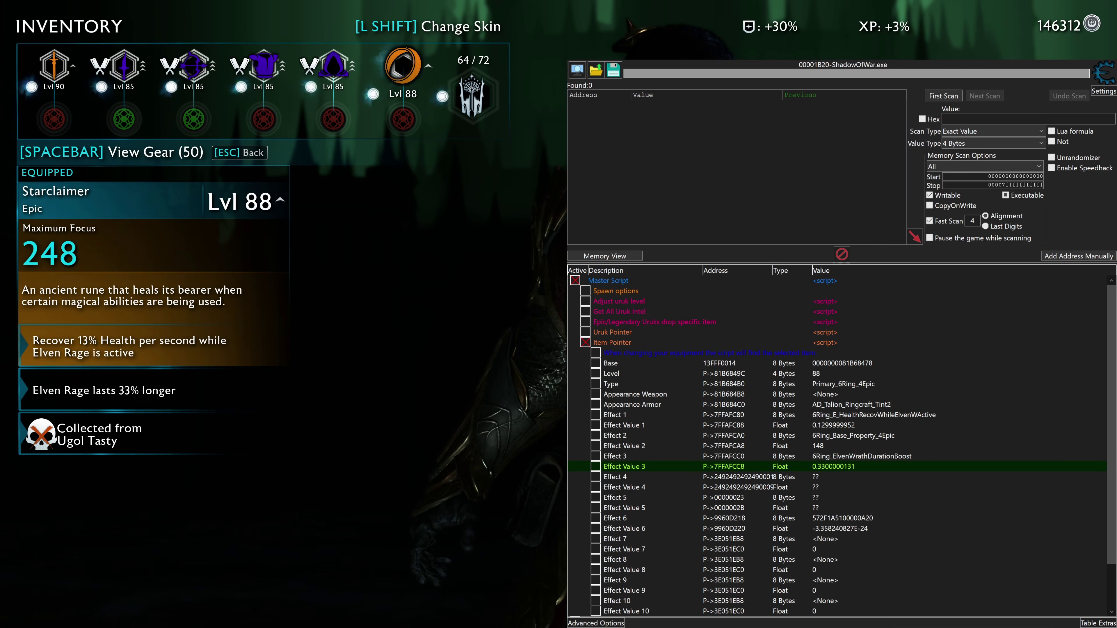